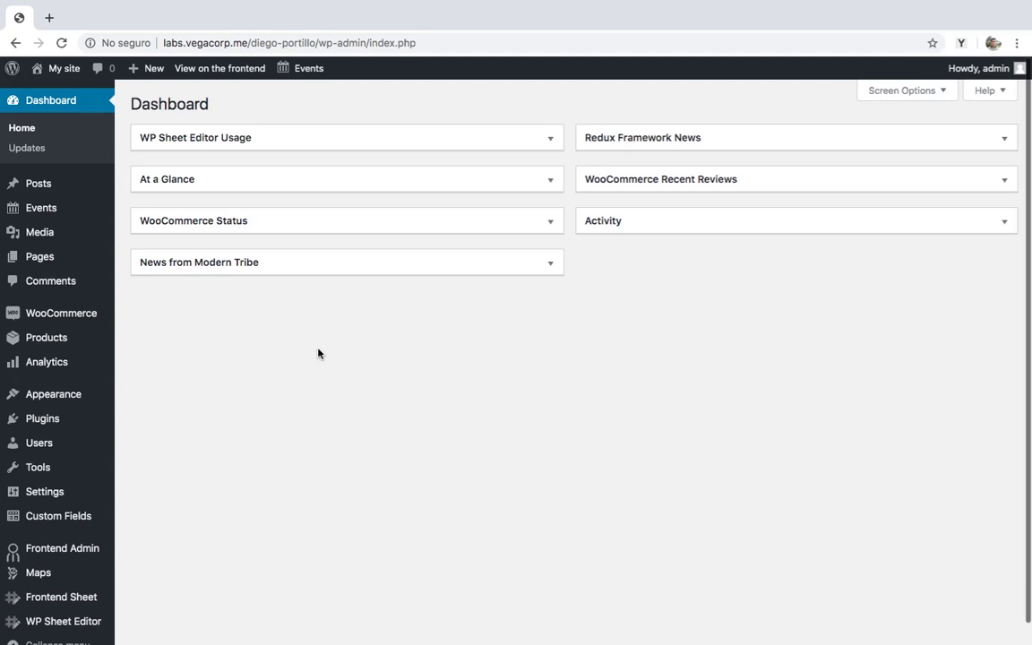
Open the store's products in a spreadsheet and examine the available product columns.
left_click(59, 339)
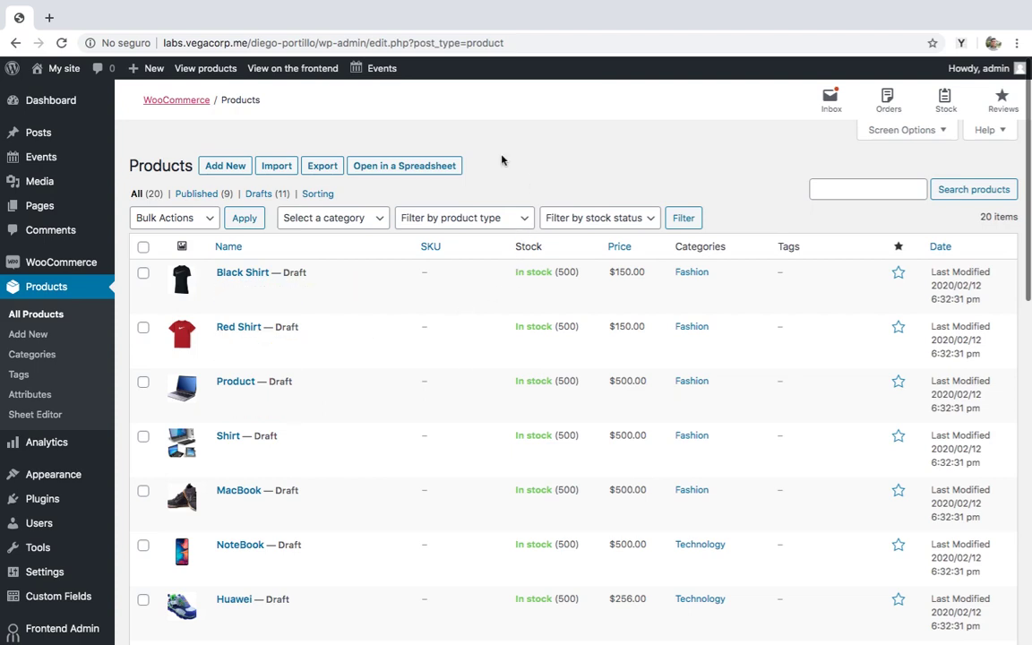
left_click(442, 167)
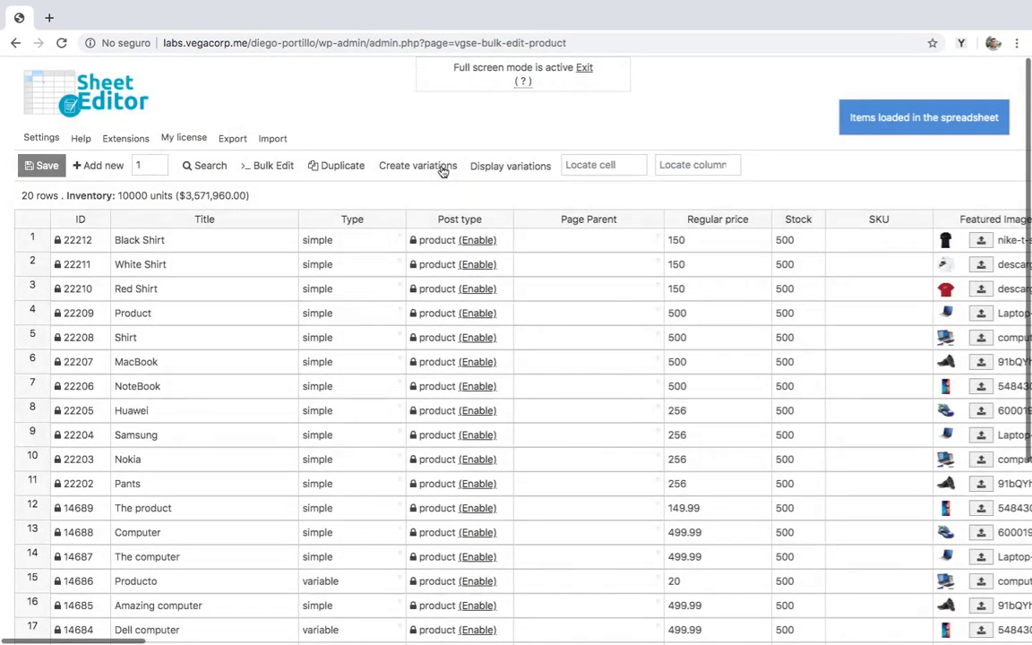
scroll(441, 170, "right", 8)
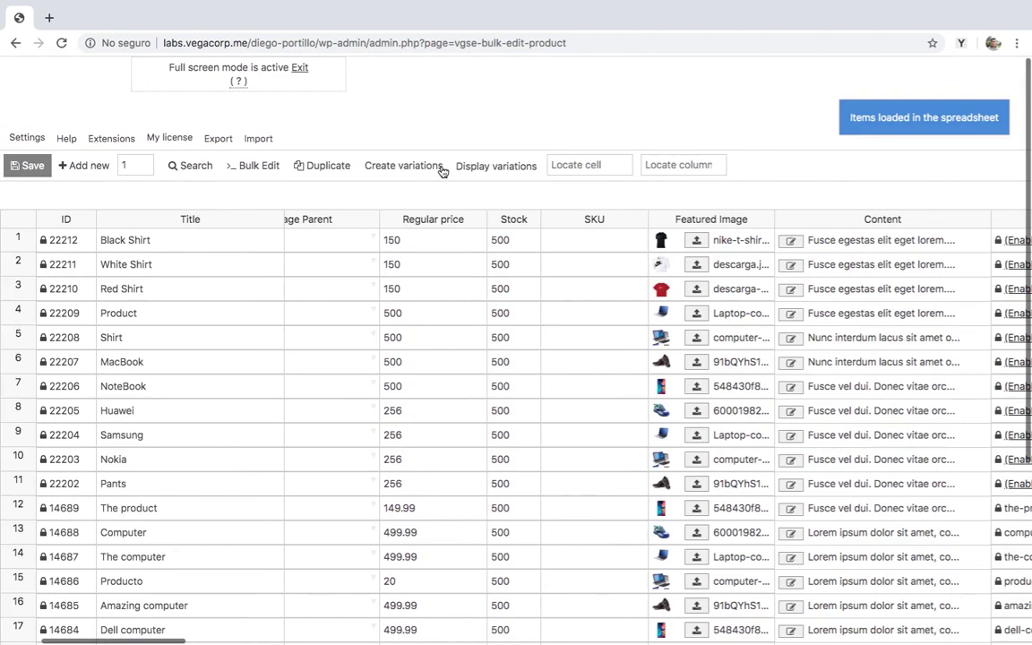
scroll(442, 170, "right", 5)
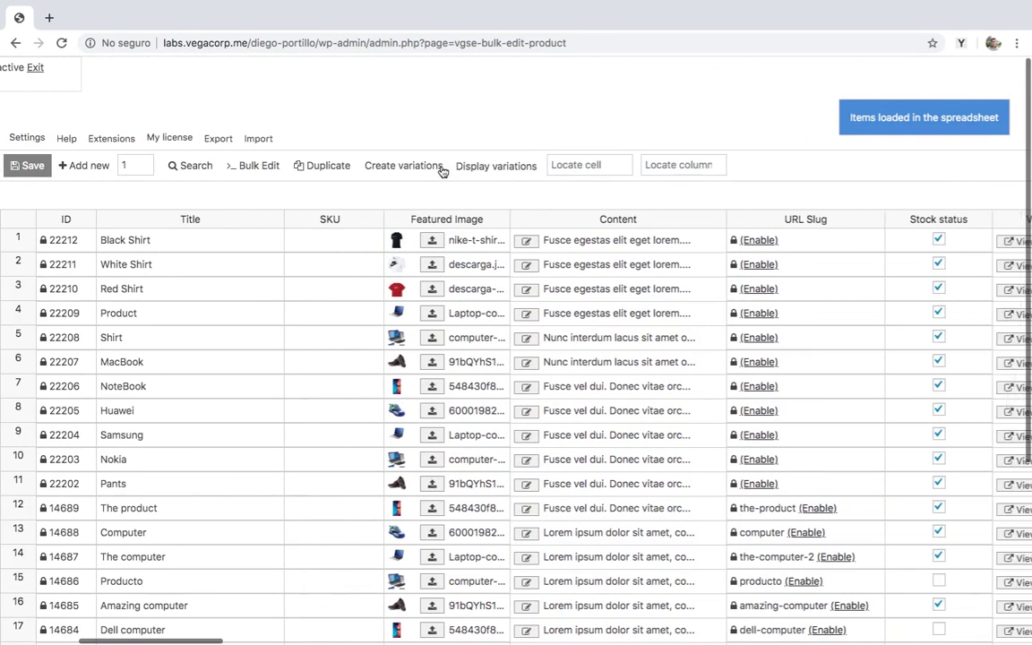
scroll(442, 170, "right", 8)
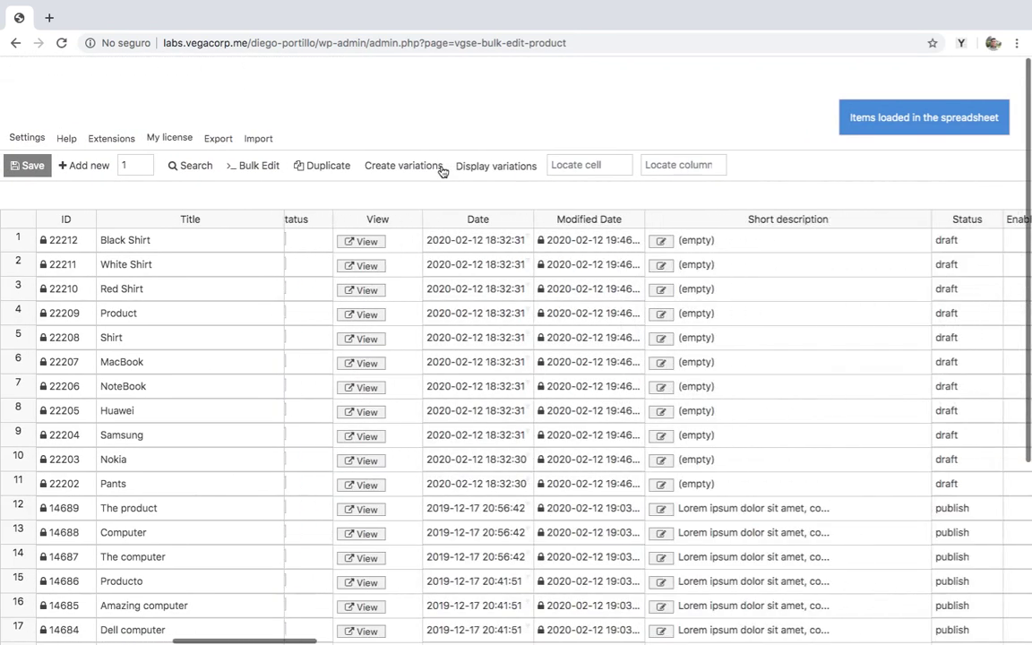
scroll(441, 170, "right", 8)
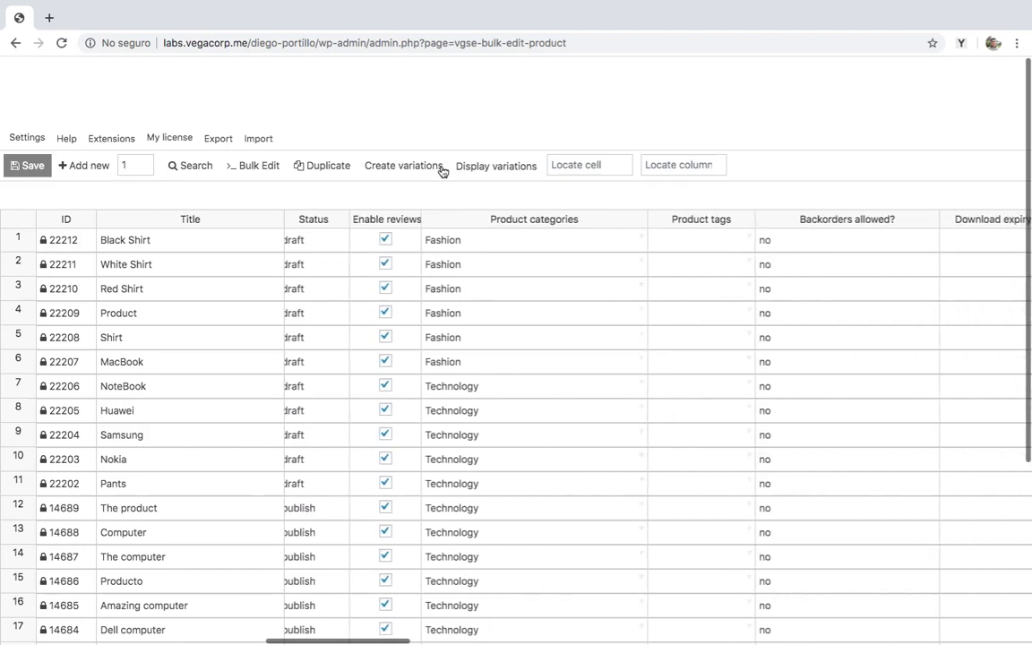
scroll(442, 170, "left", 10)
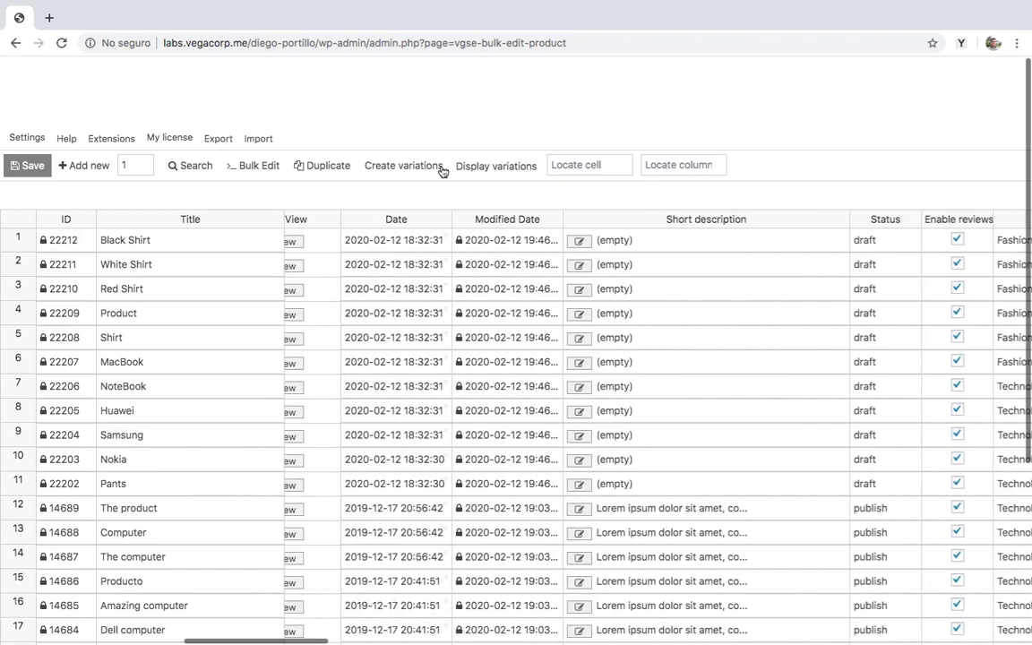
scroll(442, 170, "left", 10)
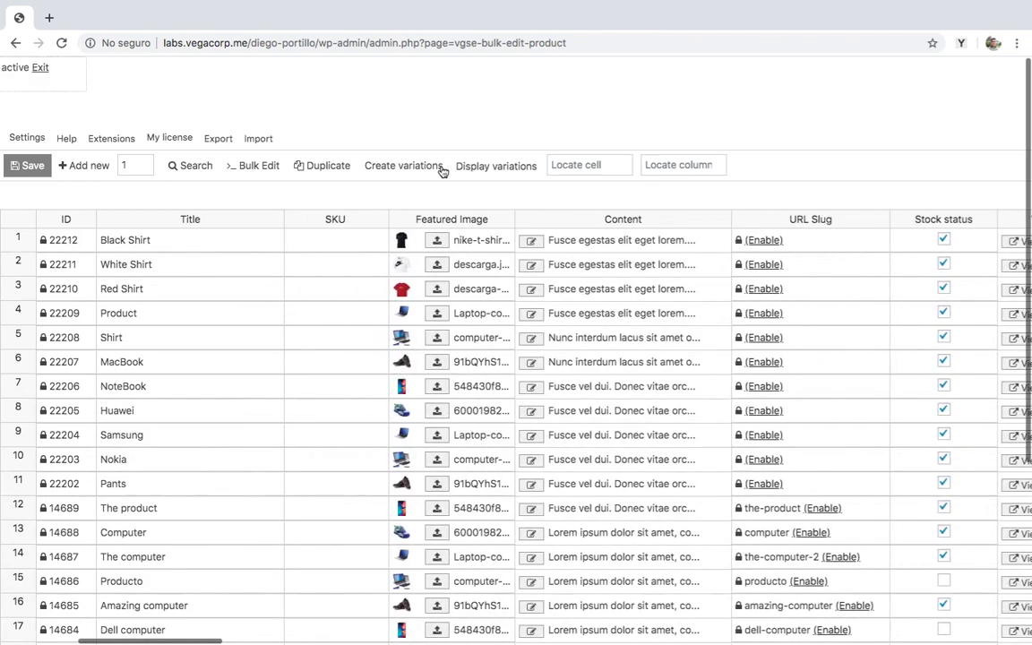
scroll(442, 171, "left", 10)
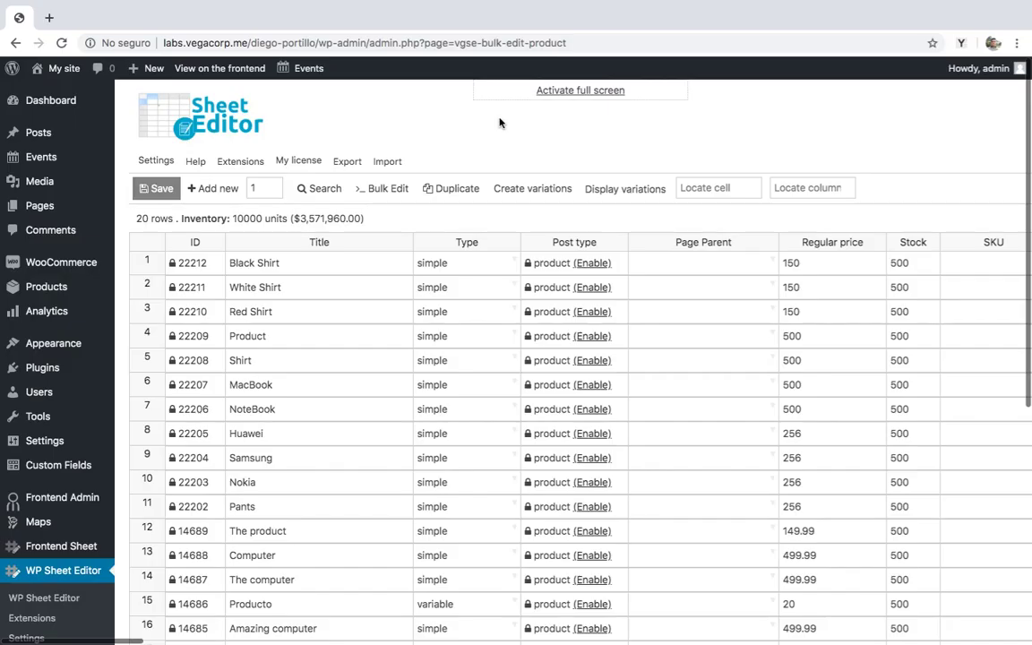
key("XF86AudioRaiseVolume")
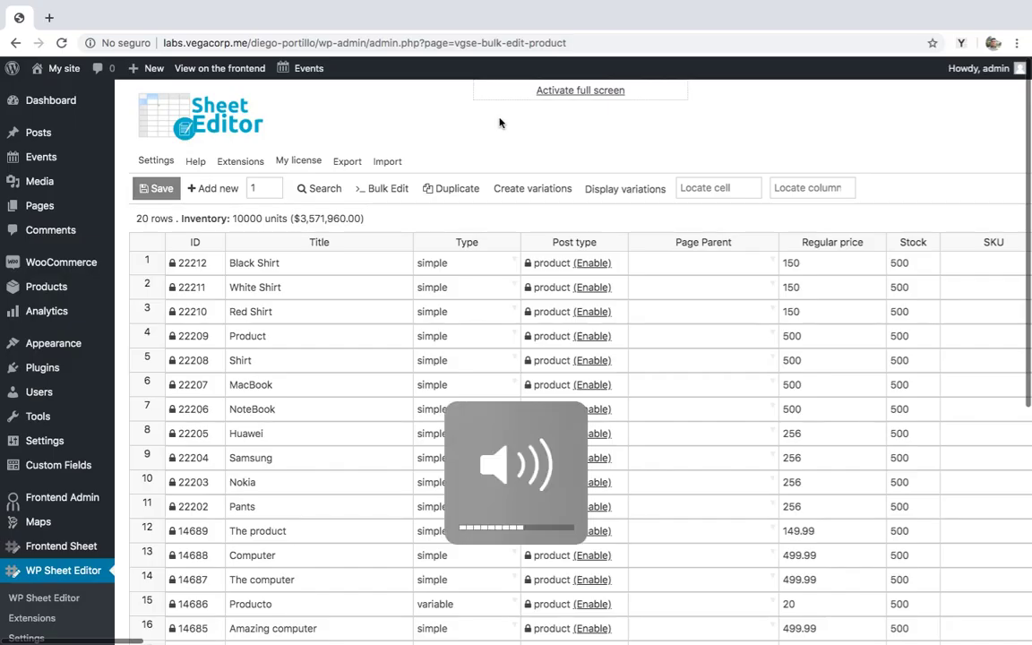
Add a new product attribute named Color.
mouse_move(56, 285)
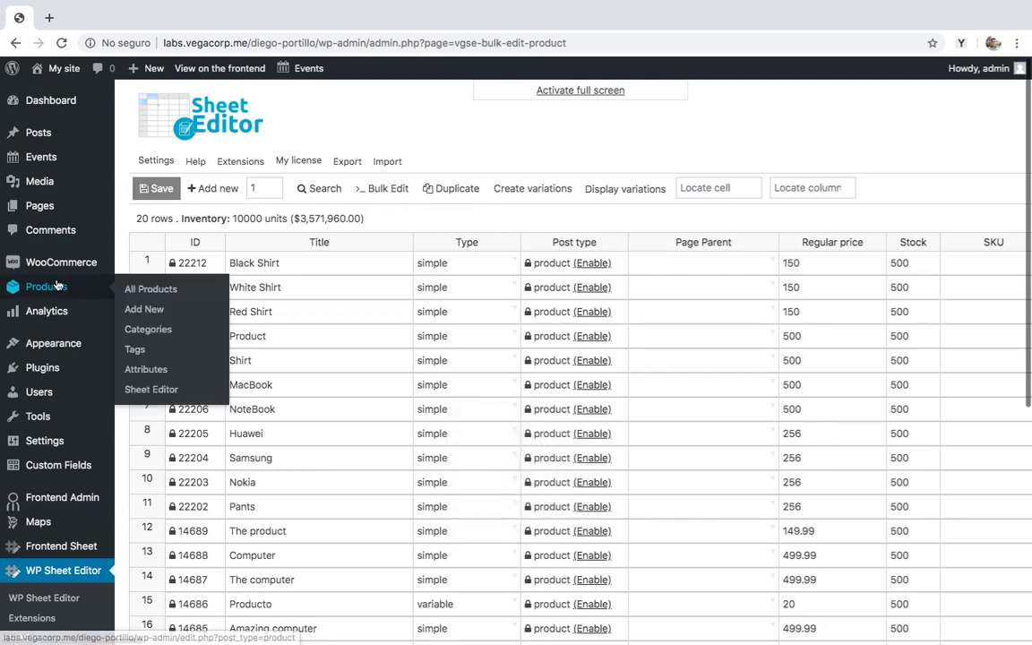
left_click(146, 369)
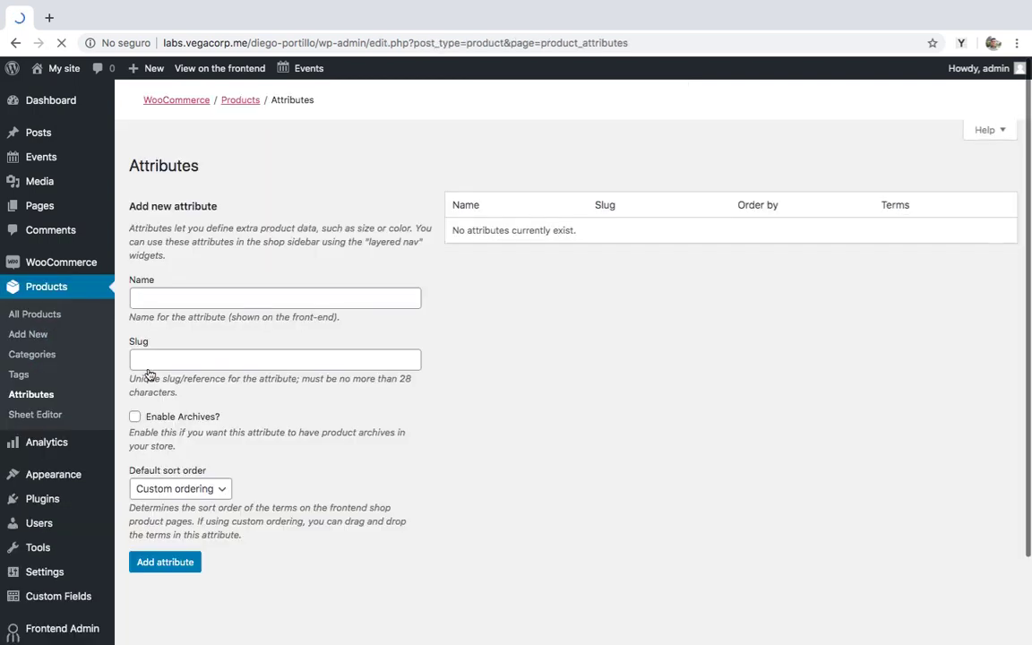
left_click(241, 302)
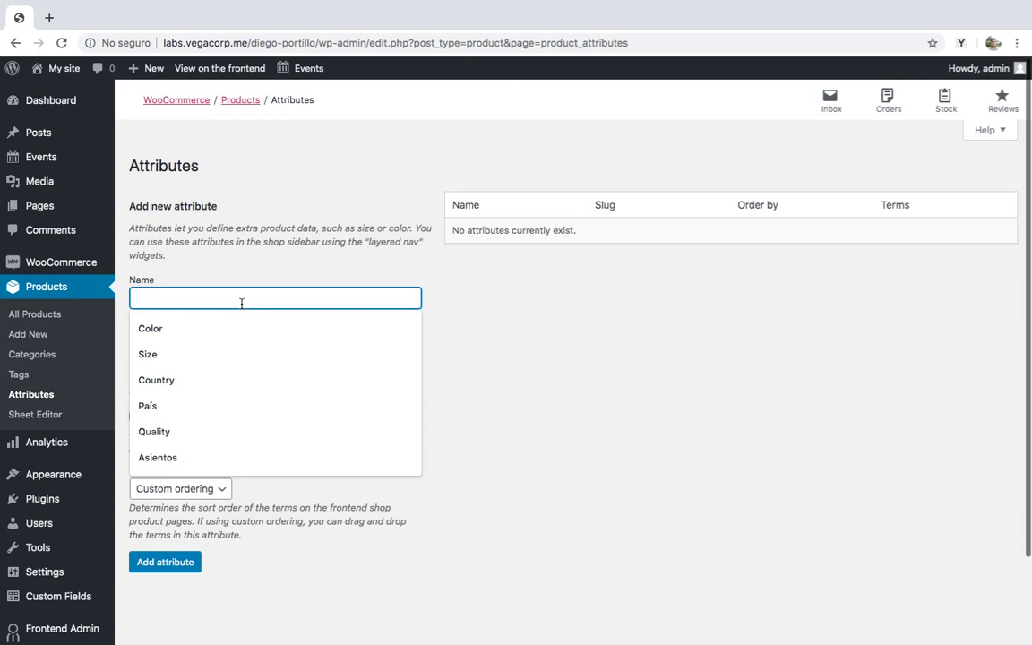
key("Down")
key("Return")
key("Return")
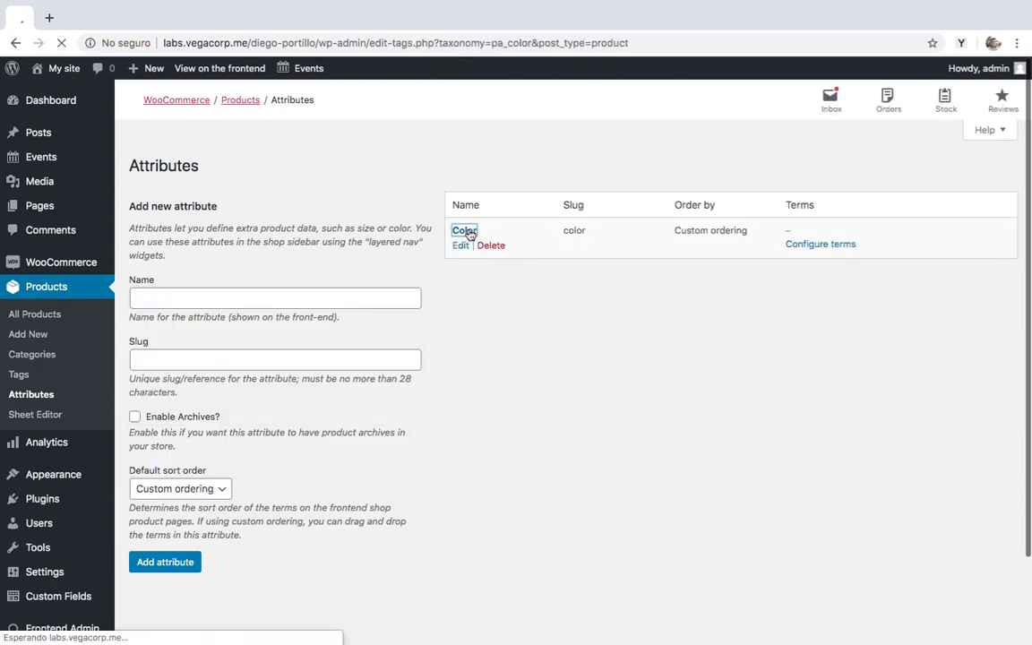
Add the terms Black, White and Red to the Color attribute.
type("Black")
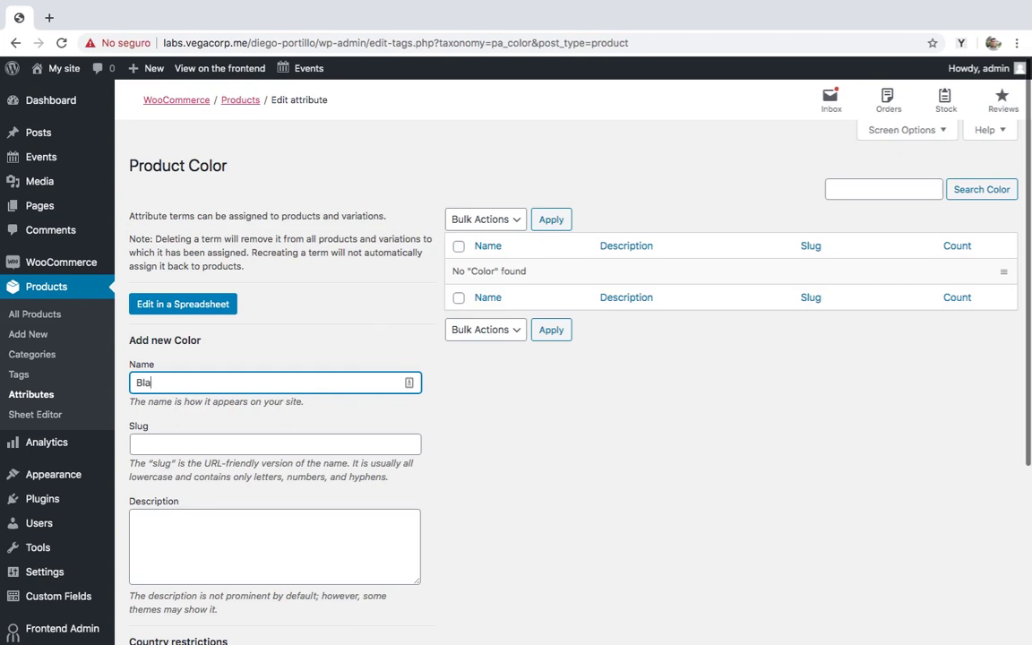
key("Return")
type("White")
key("Return")
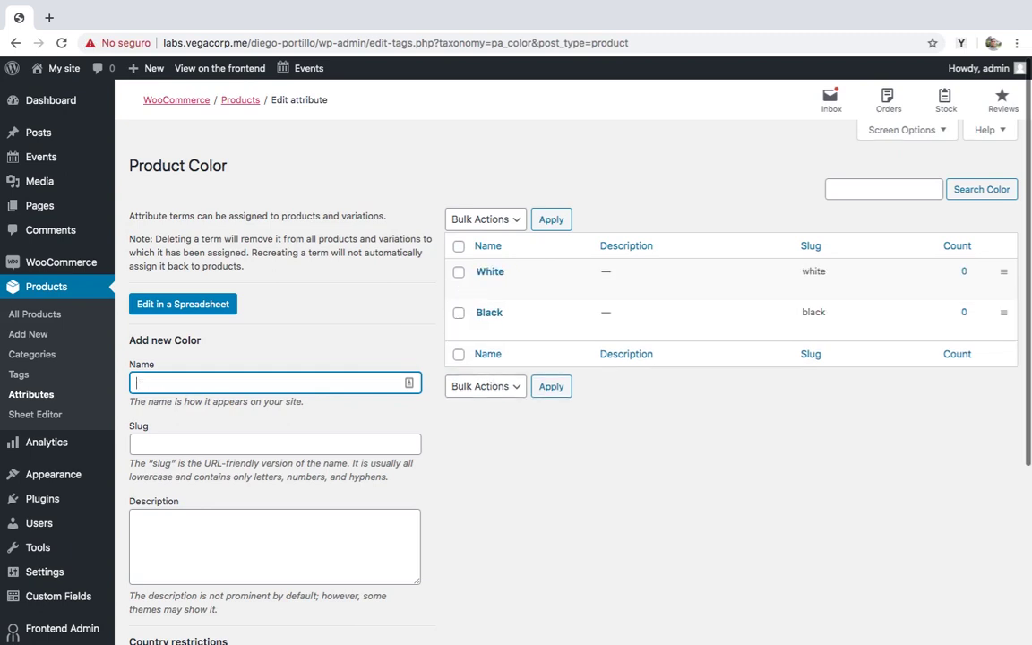
type("Red")
key("Return")
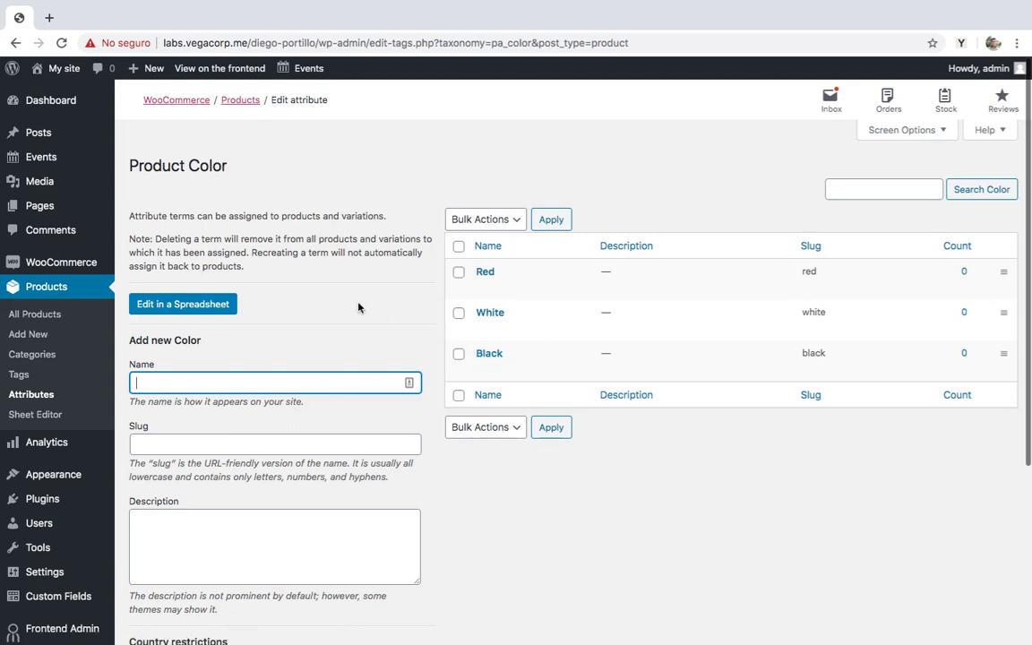
Open the products spreadsheet again and add one new product row.
scroll(359, 308, "down", 5)
mouse_move(63, 599)
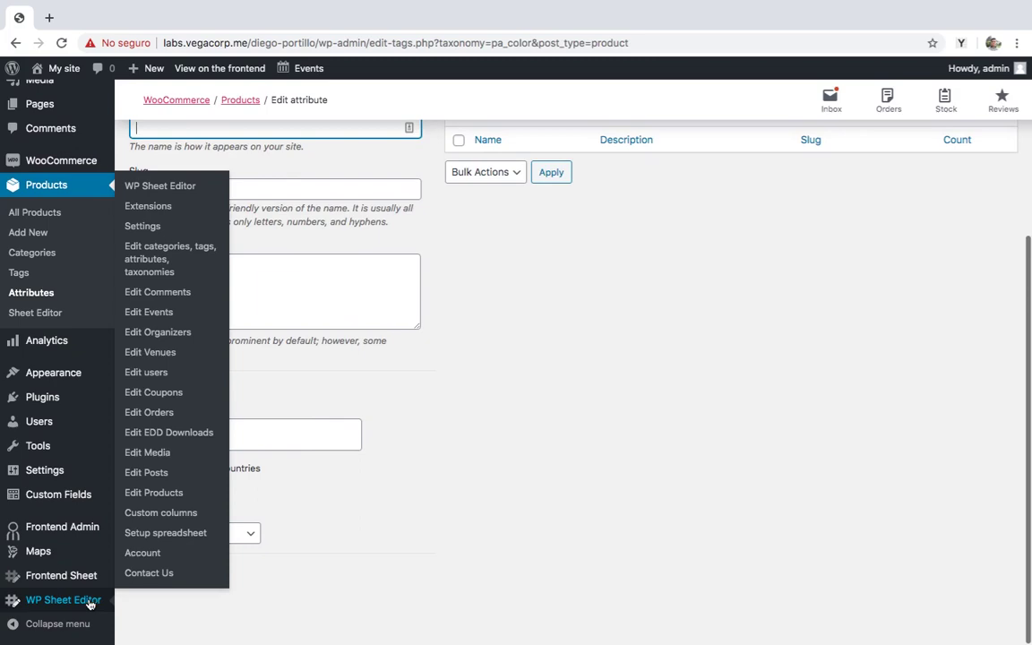
left_click(170, 492)
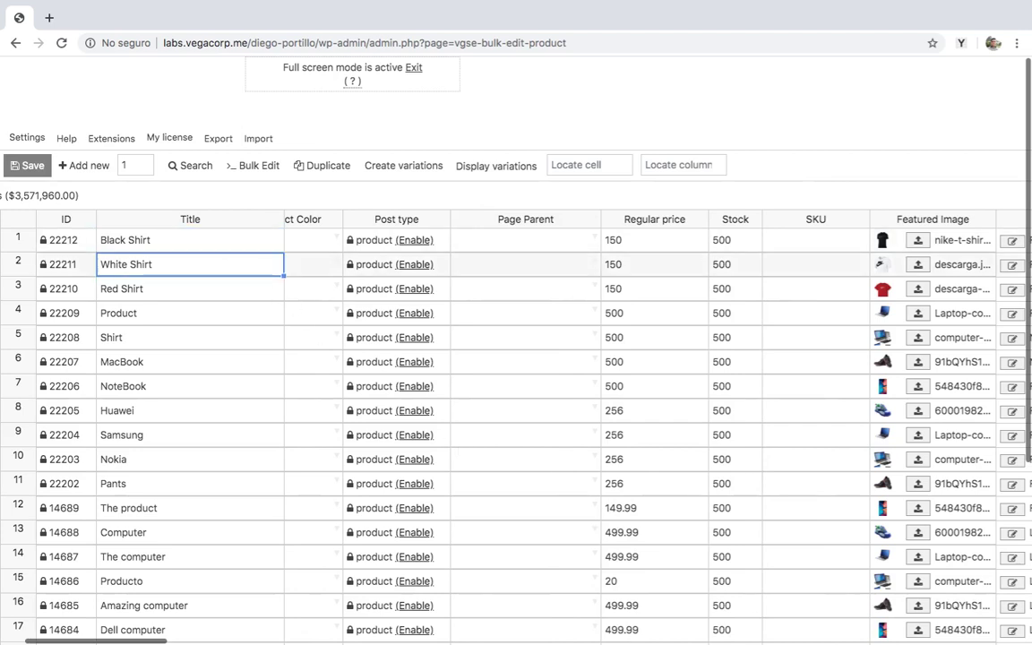
key("Down")
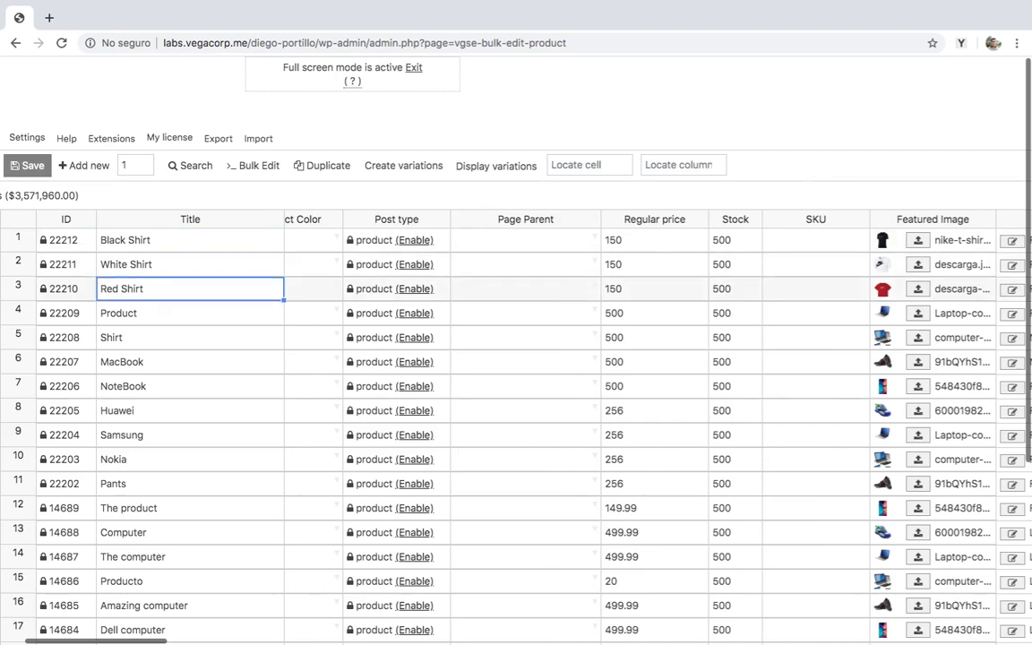
scroll(179, 248, "left", 2)
left_click(140, 165)
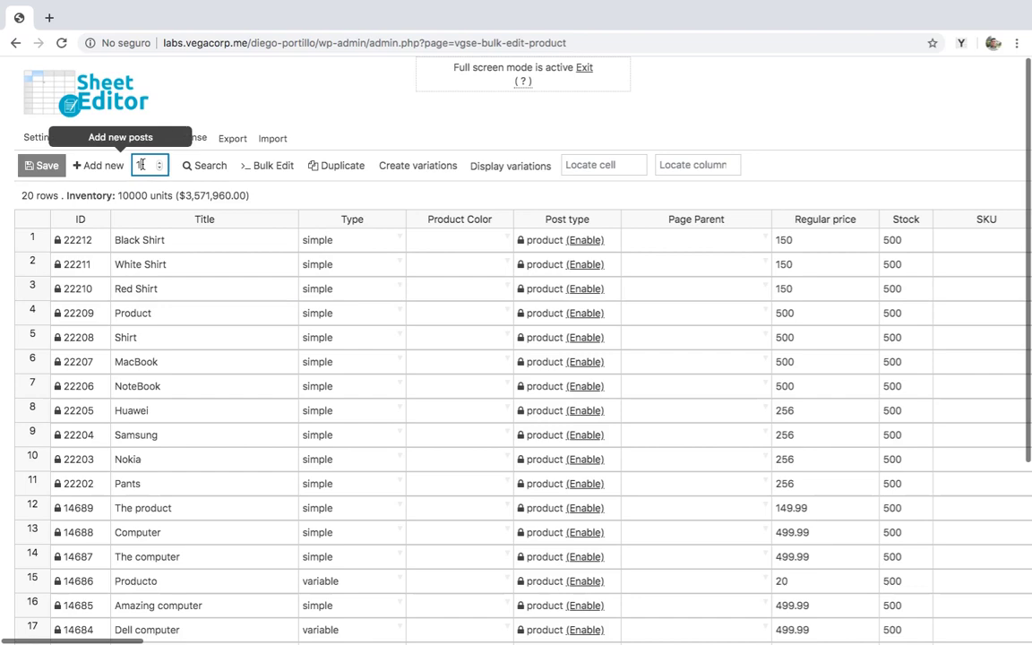
left_click(96, 165)
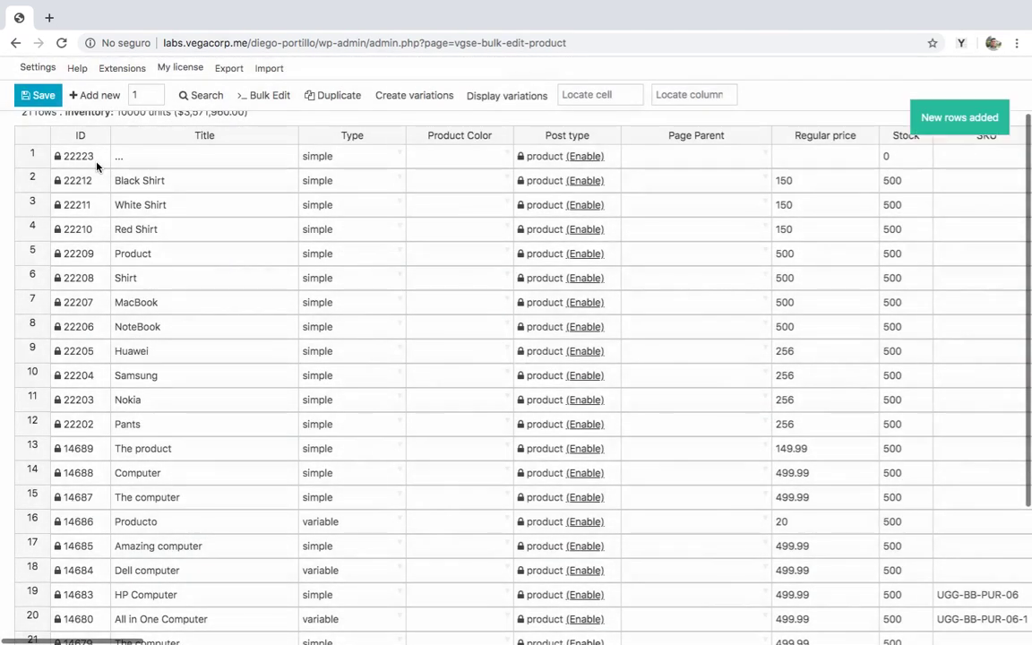
Title the new product Nike Shirts and set its type to variable.
left_click(179, 239)
type("Nike")
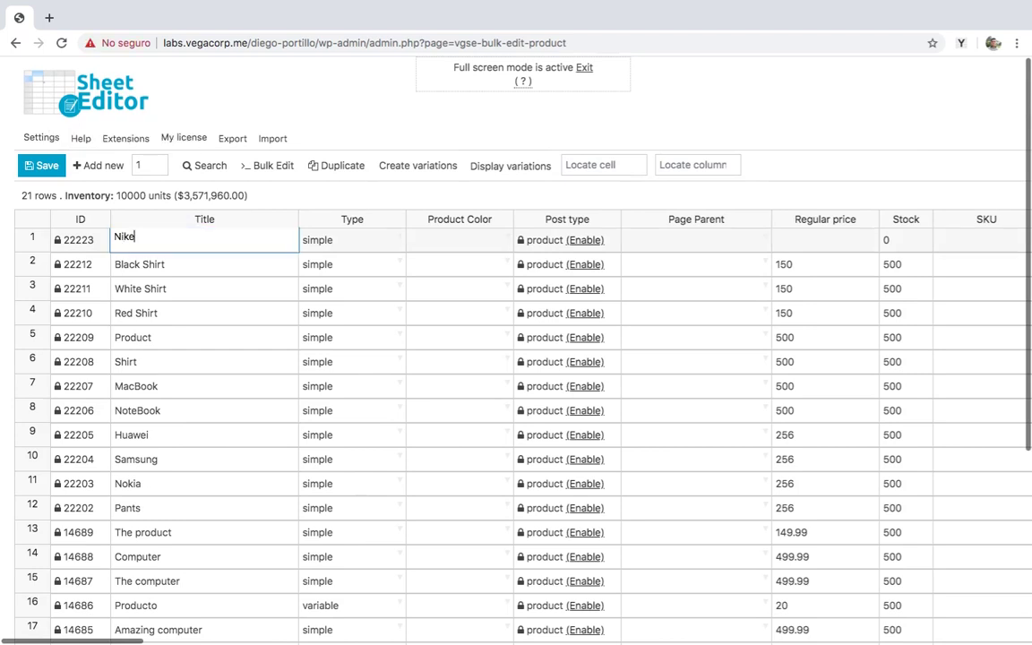
type(" Shirts")
left_click(398, 241)
type("variab")
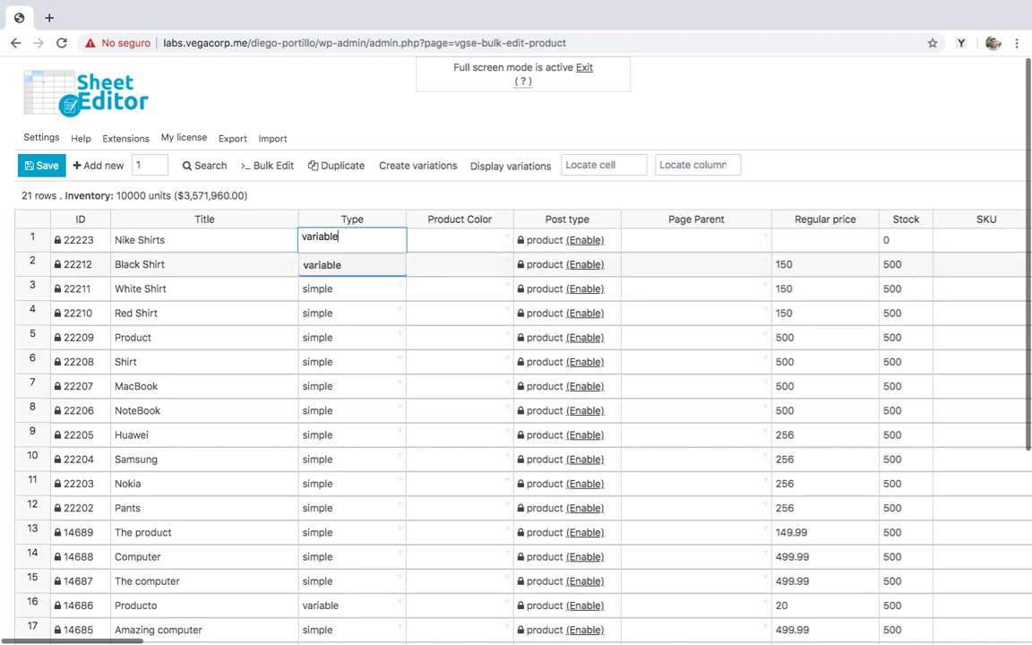
key("Return")
left_click(377, 241)
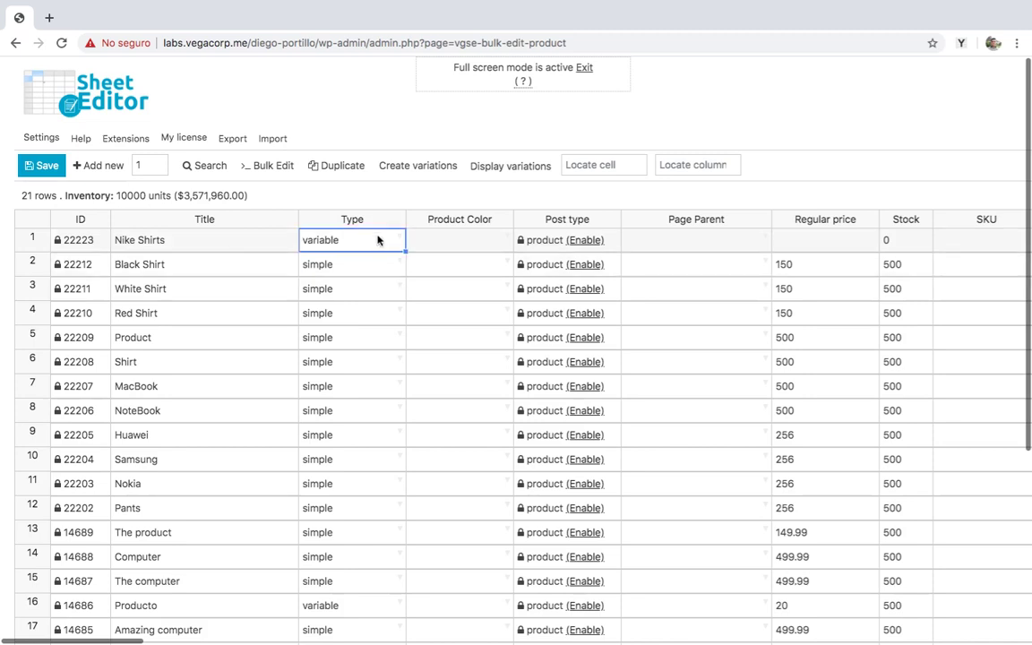
Set the Product Color of Nike Shirts to Black, White, Red and save the spreadsheet.
left_click(459, 244)
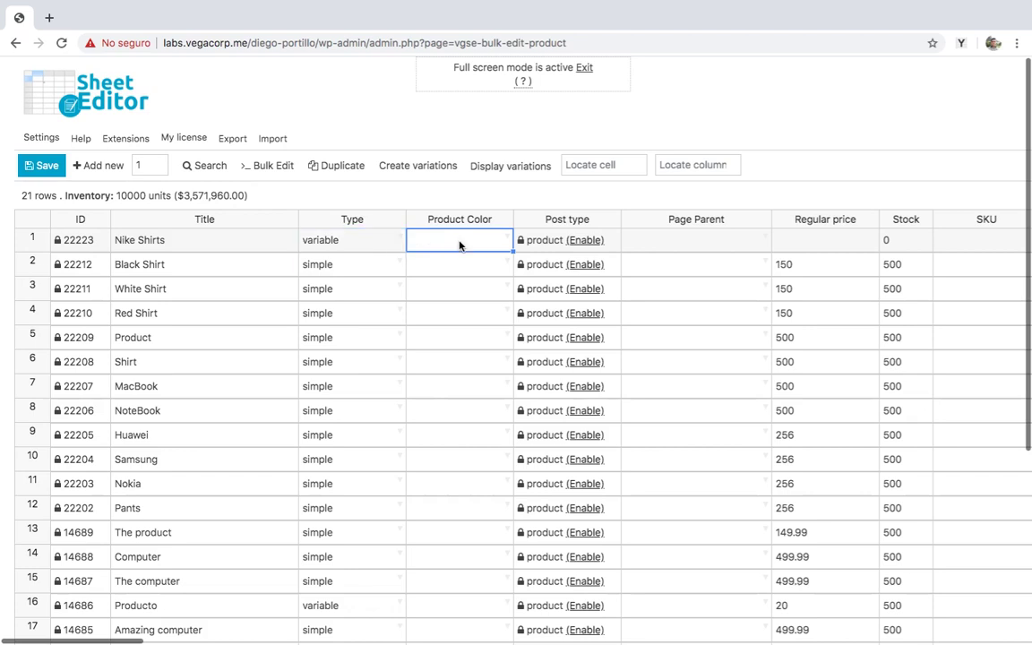
type("Black")
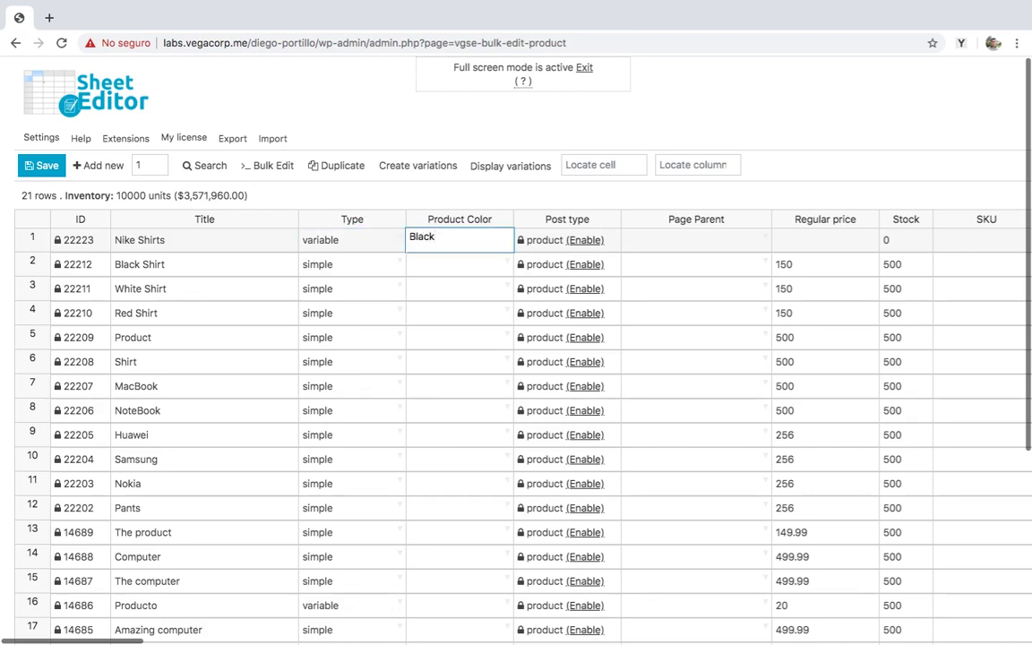
type(", White, Re")
key("Return")
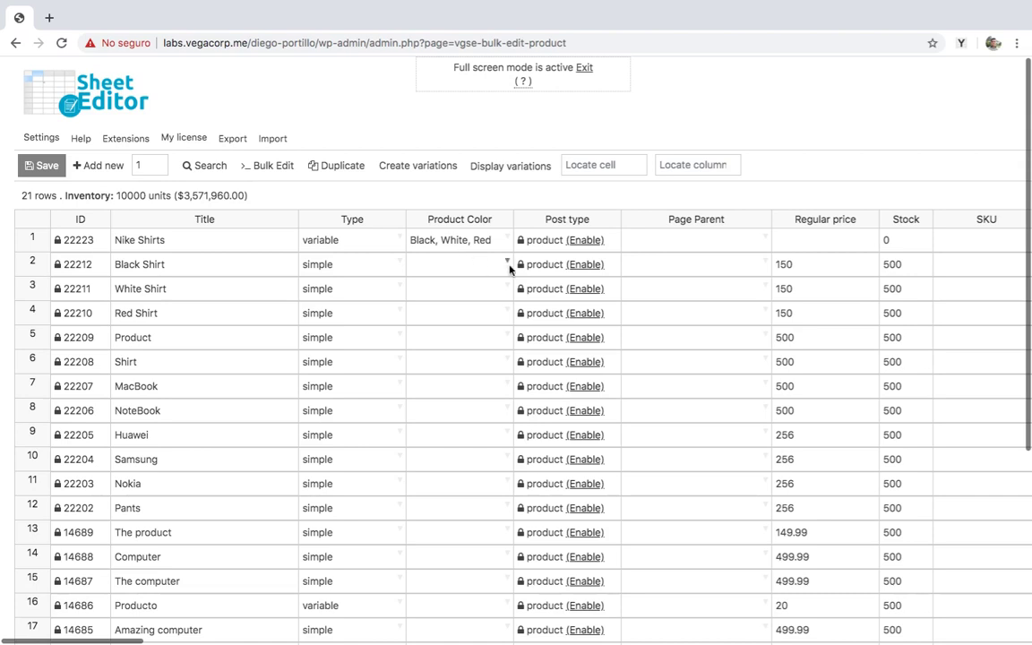
Enable editing of the locked Post type column.
left_click(612, 218)
left_click(587, 265)
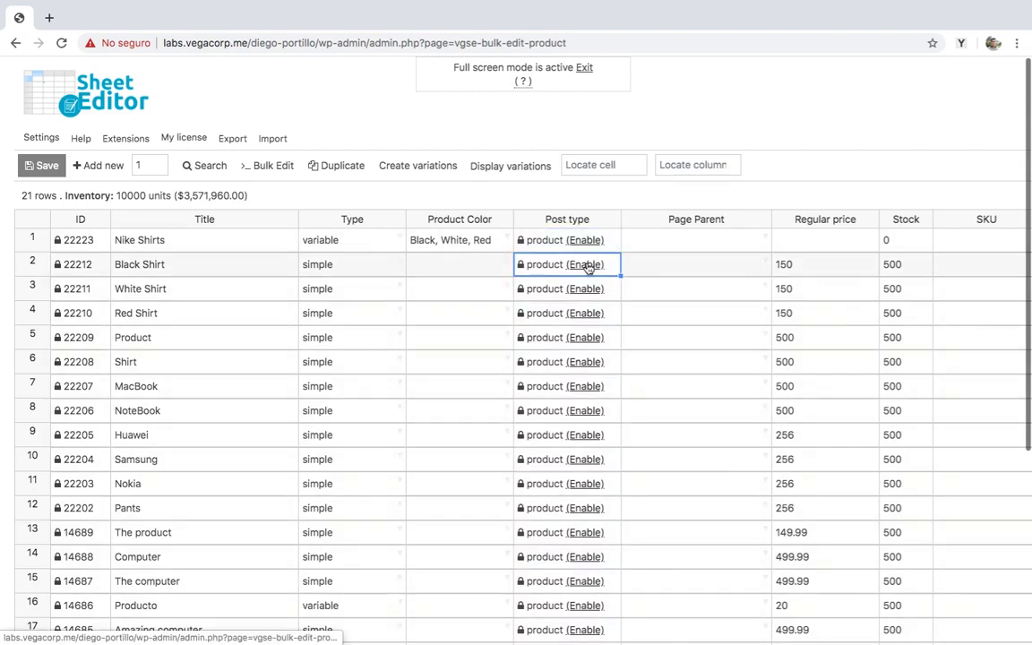
left_click(588, 265)
Change the post type of Black Shirt, White Shirt and Red Shirt to product_variation.
double_click(587, 267)
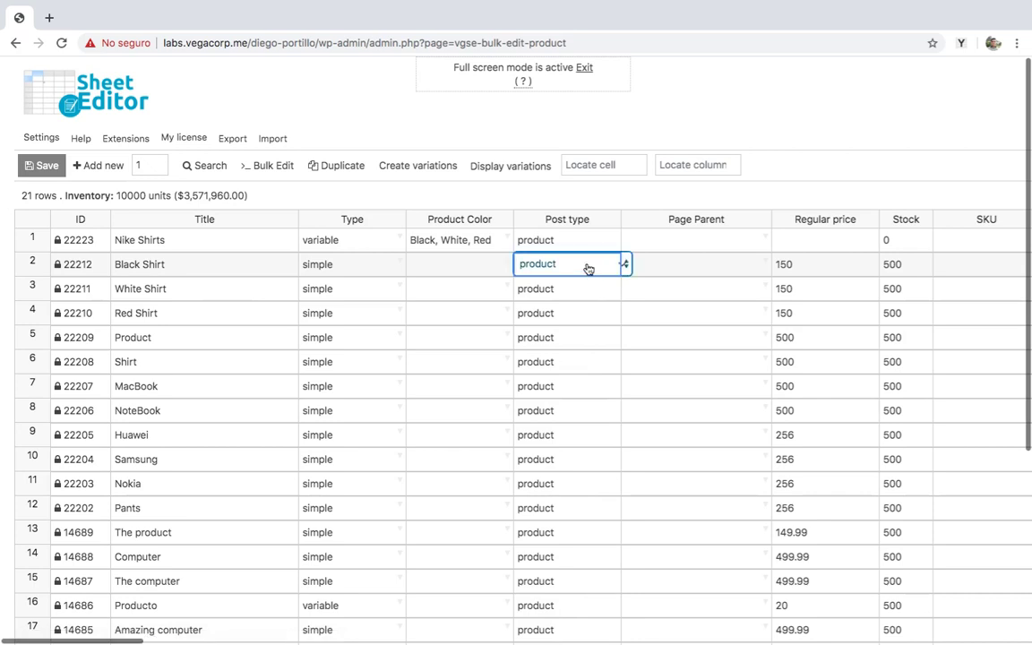
left_click(588, 269)
left_click(609, 437)
double_click(593, 297)
left_click(584, 396)
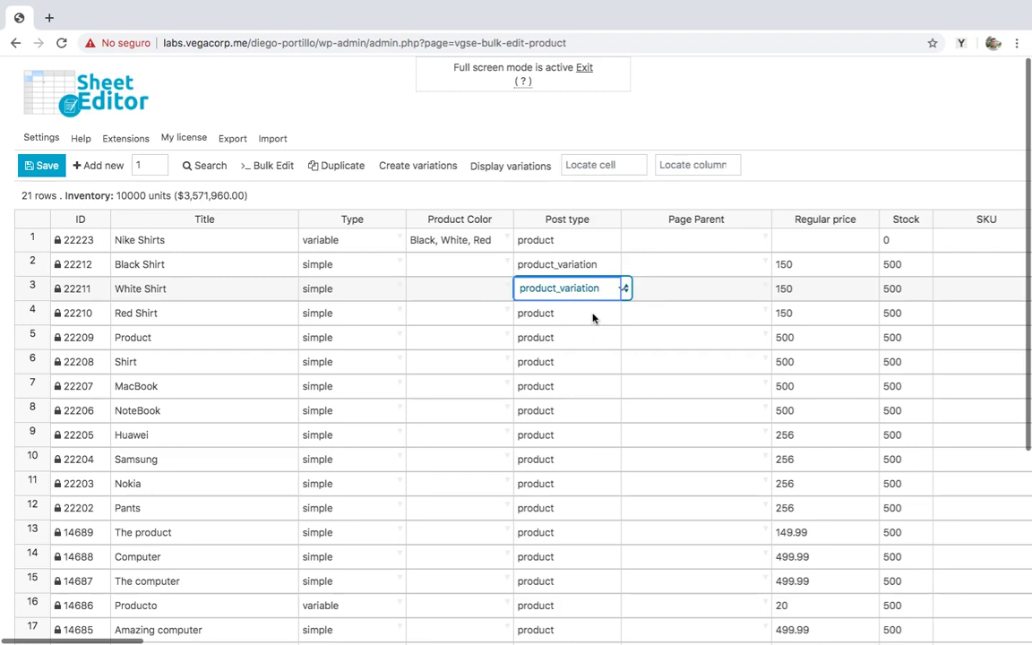
double_click(592, 314)
left_click(594, 315)
left_click(594, 421)
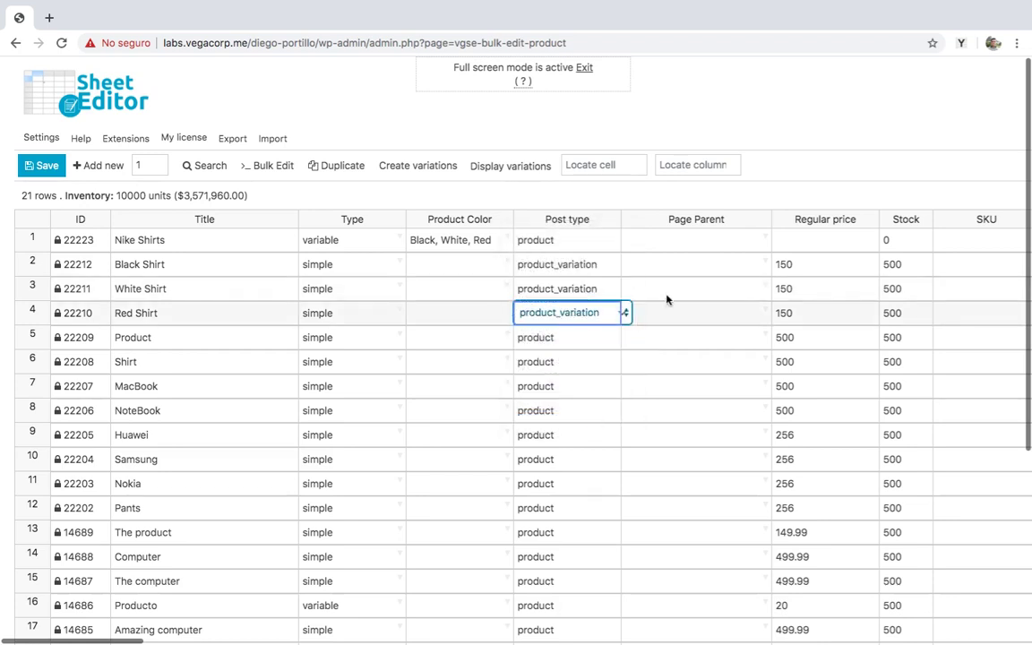
Set the Page Parent of Black Shirt, White Shirt and Red Shirt to Nike Shirts, copying the parent product's title.
left_click(672, 272)
left_click(251, 238)
right_click(251, 238)
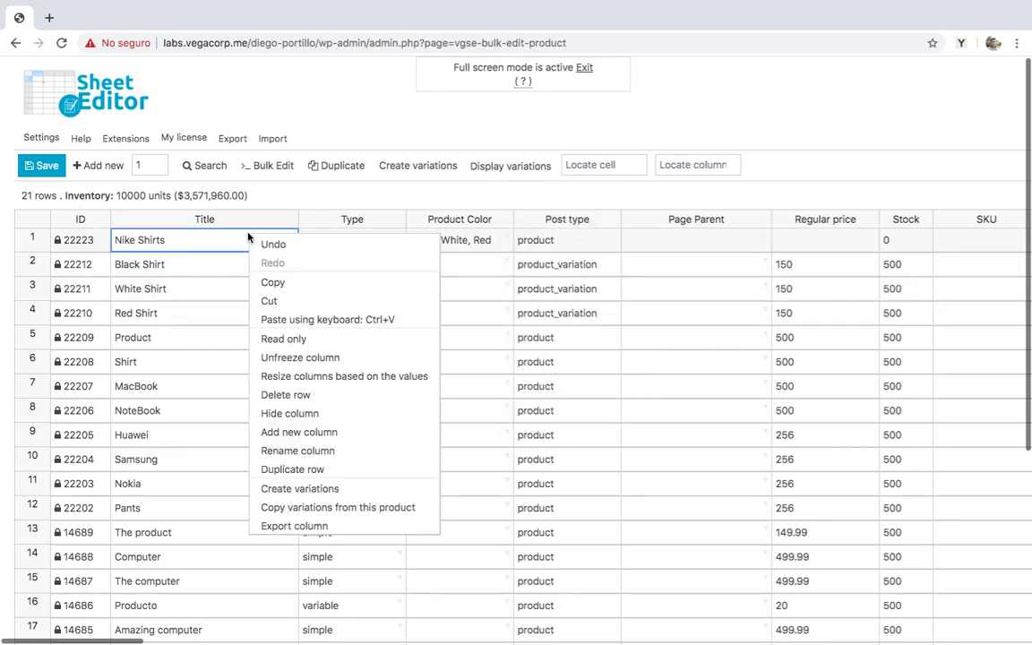
left_click(280, 284)
left_click(688, 265)
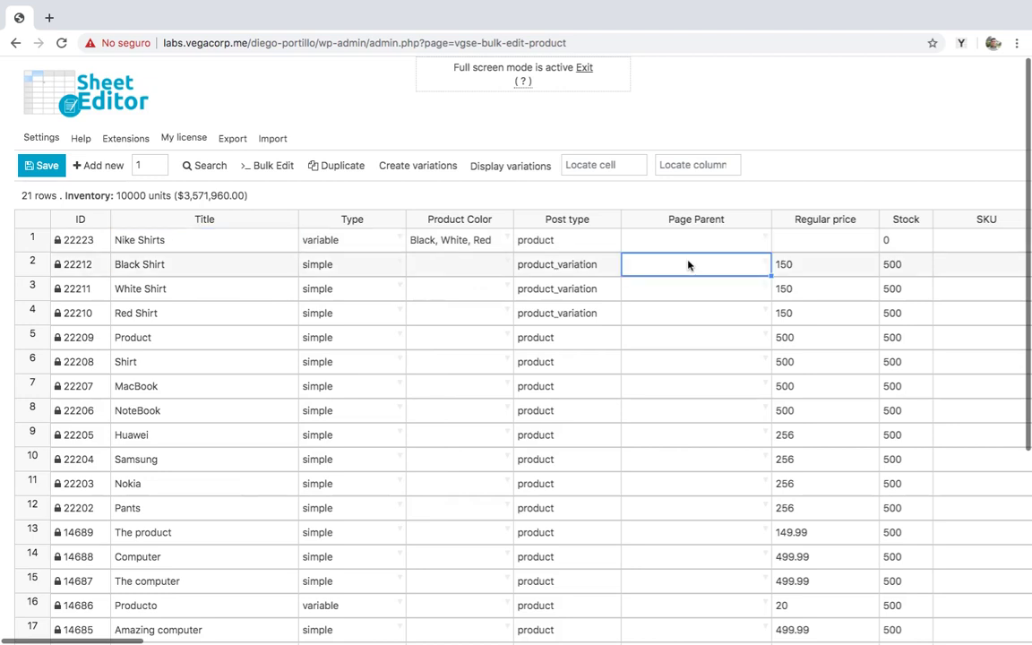
key("ctrl+v")
key("Down")
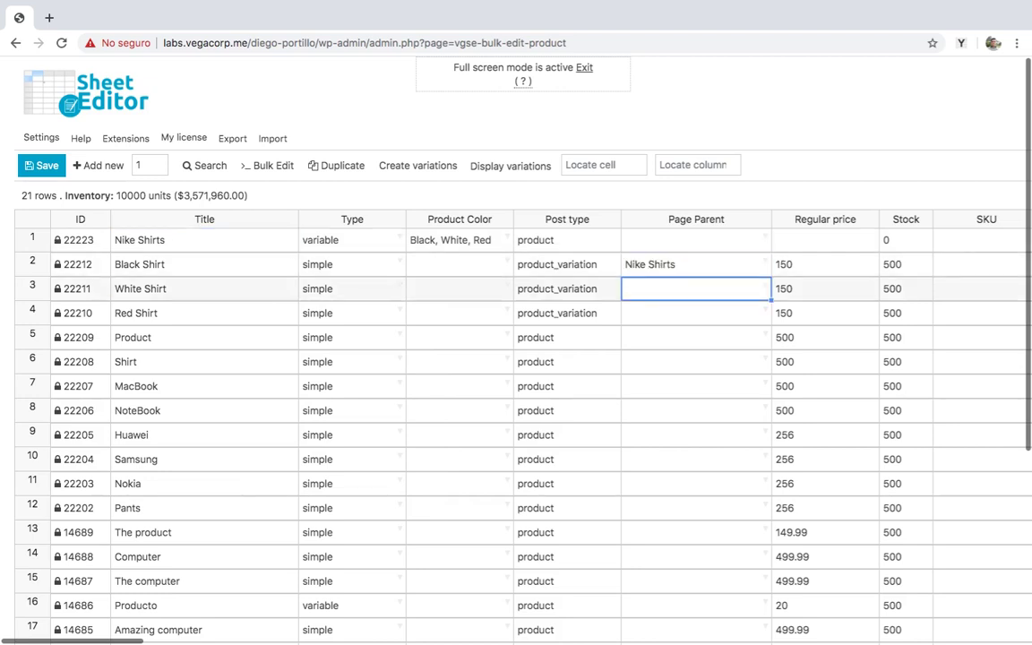
key("ctrl+v")
key("Down")
key("ctrl+v")
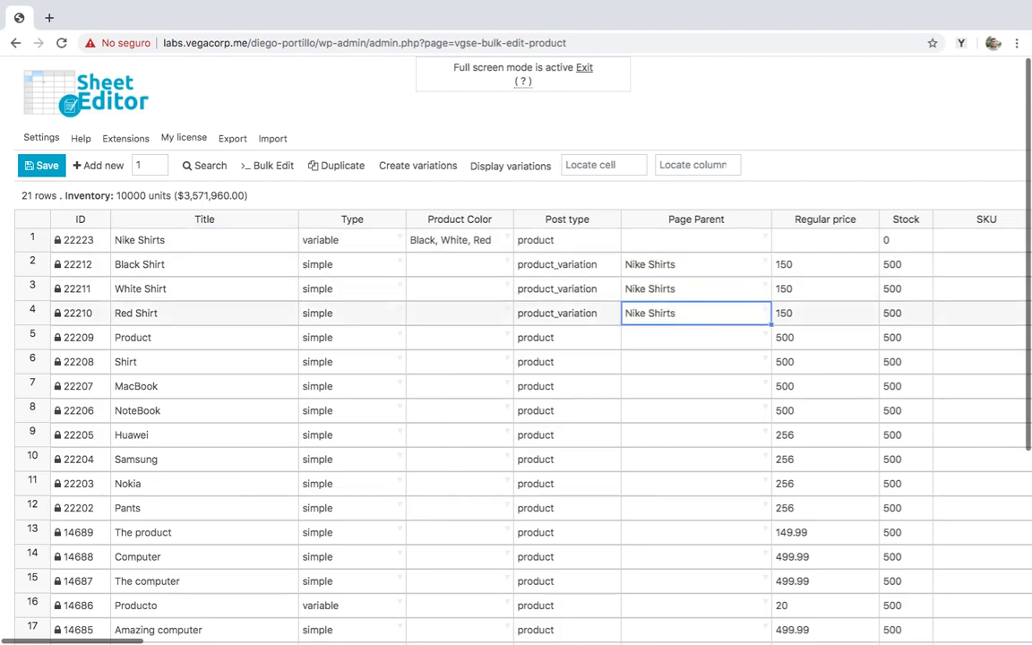
Set the Product Color of Black Shirt to Black, White Shirt to White and Red Shirt to Red, and save the spreadsheet.
left_click(461, 267)
type("Black")
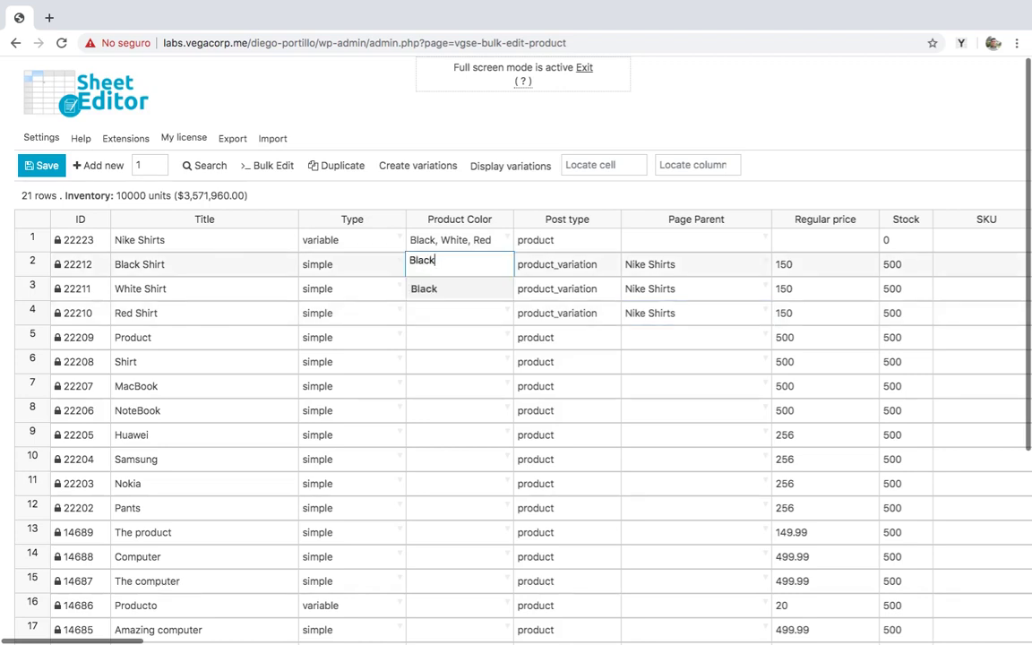
key("Return")
type("White")
key("Return")
type("Red")
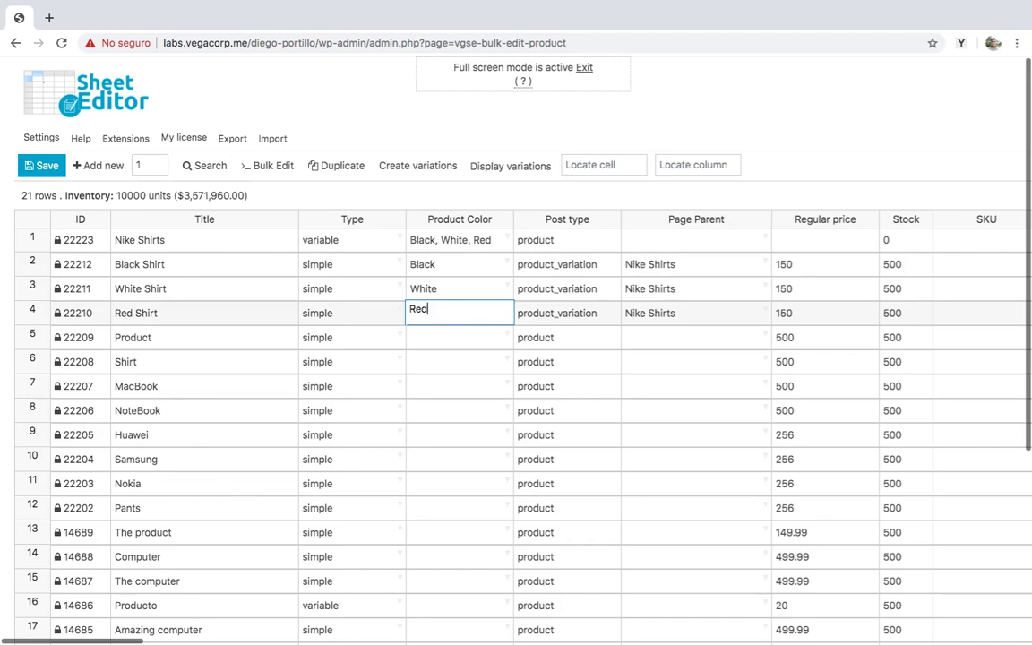
key("Return")
left_click(45, 165)
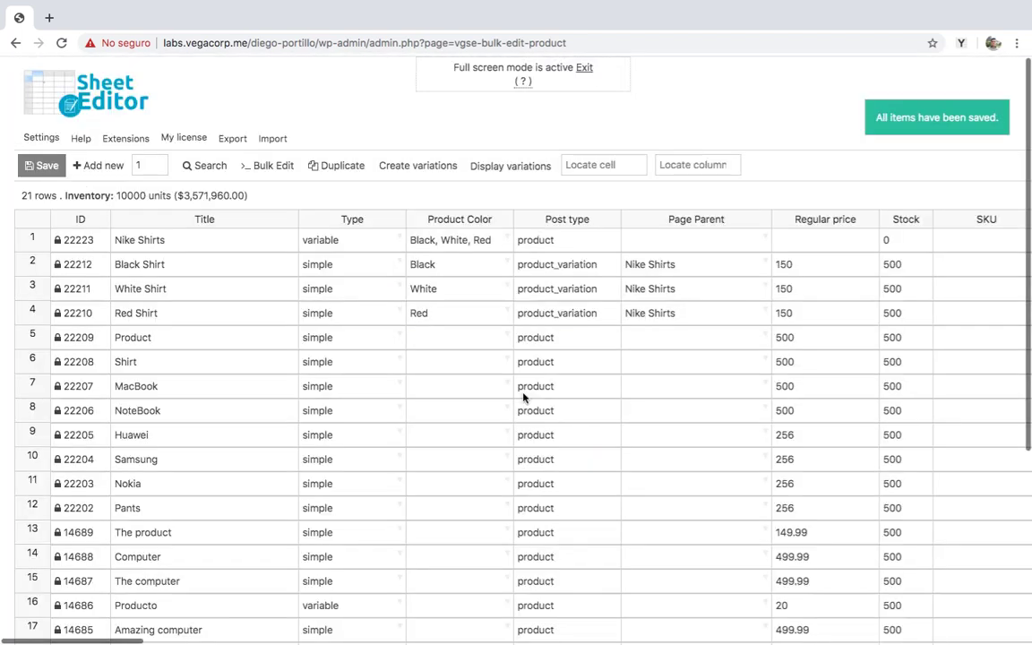
Set the regular price of Black Shirt to 125, White Shirt to 130 and Red Shirt to 135.
scroll(524, 397, "right", 10)
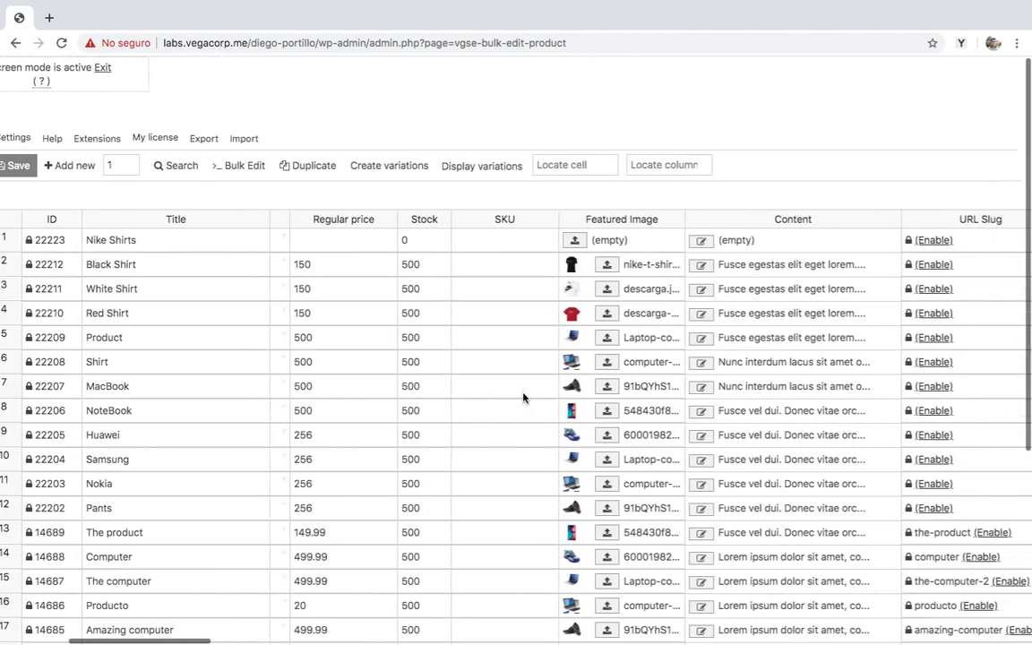
scroll(523, 397, "left", 1)
left_click(367, 264)
type("125")
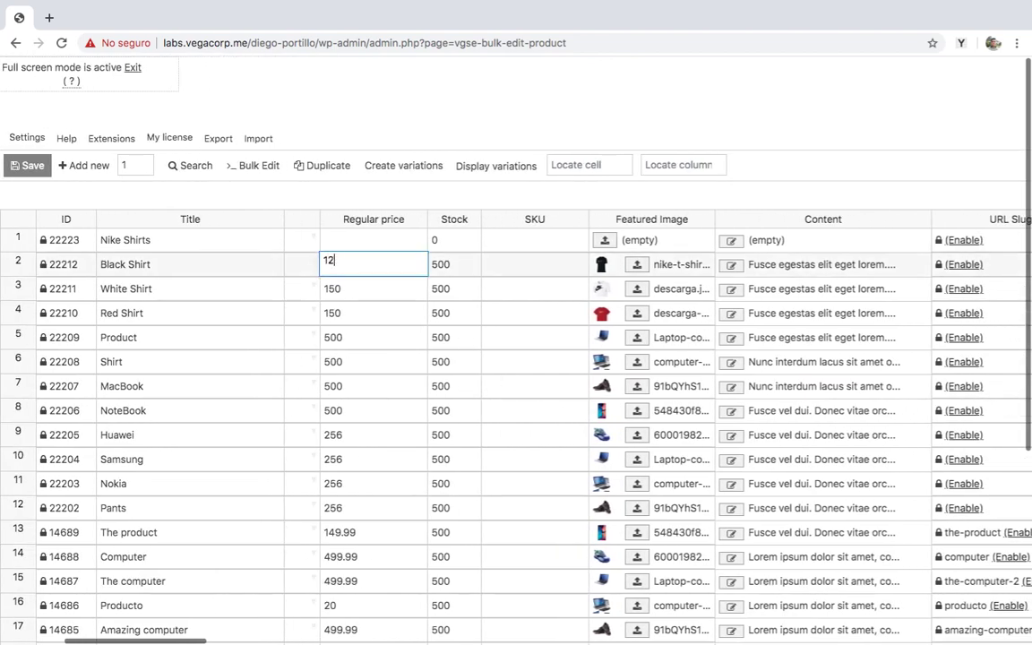
key("Return")
type("130")
key("Return")
type("135")
key("Tab")
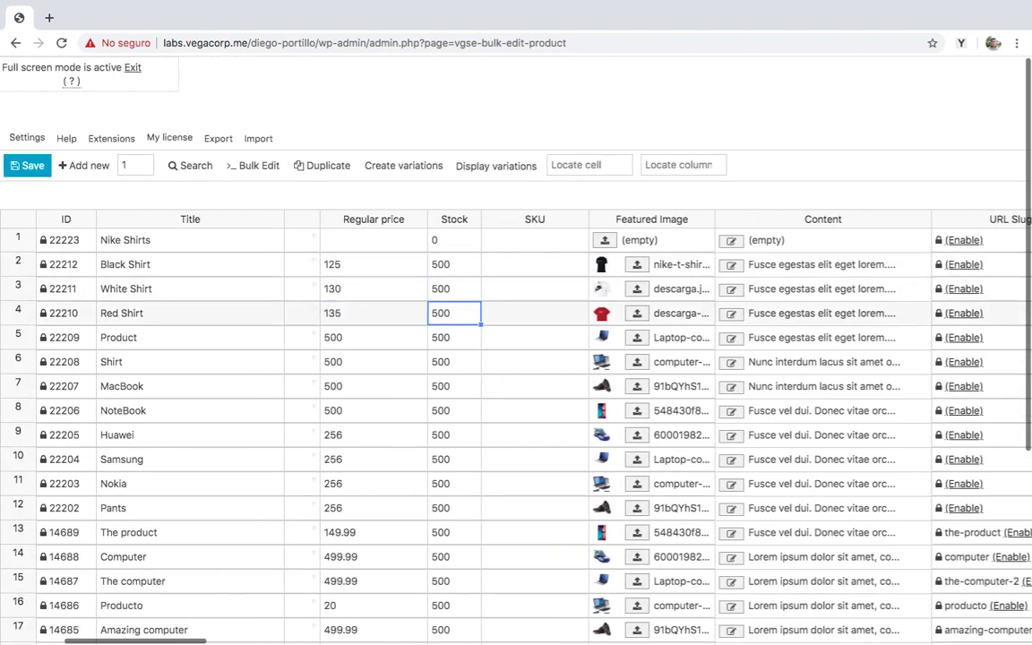
Set the stock of Black Shirt, White Shirt and Red Shirt to 250 each.
left_click(456, 266)
type("250")
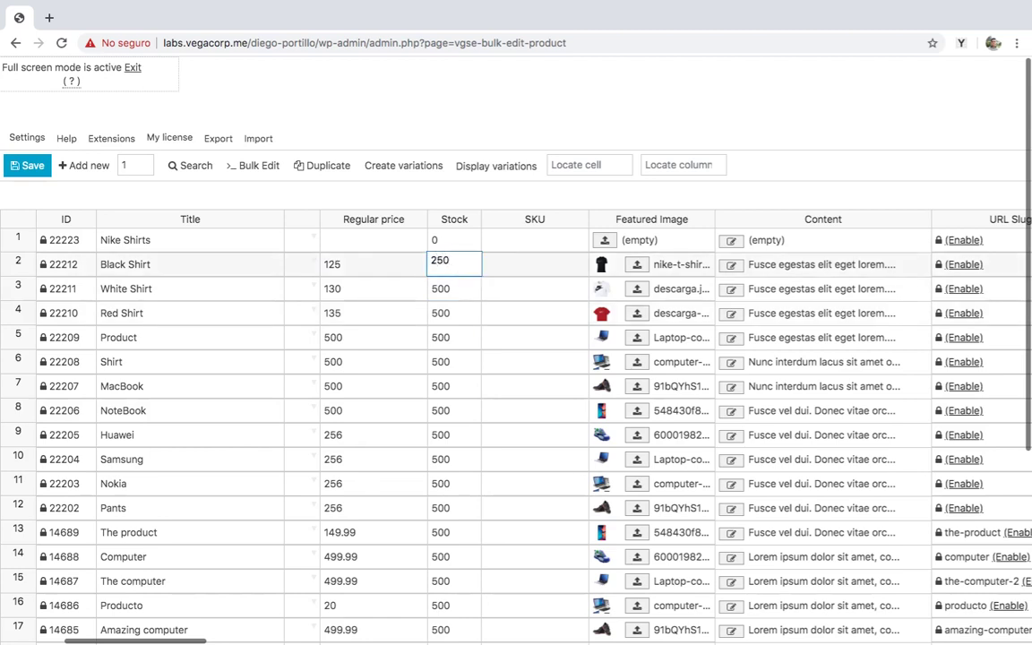
key("Return")
type("250")
key("Return")
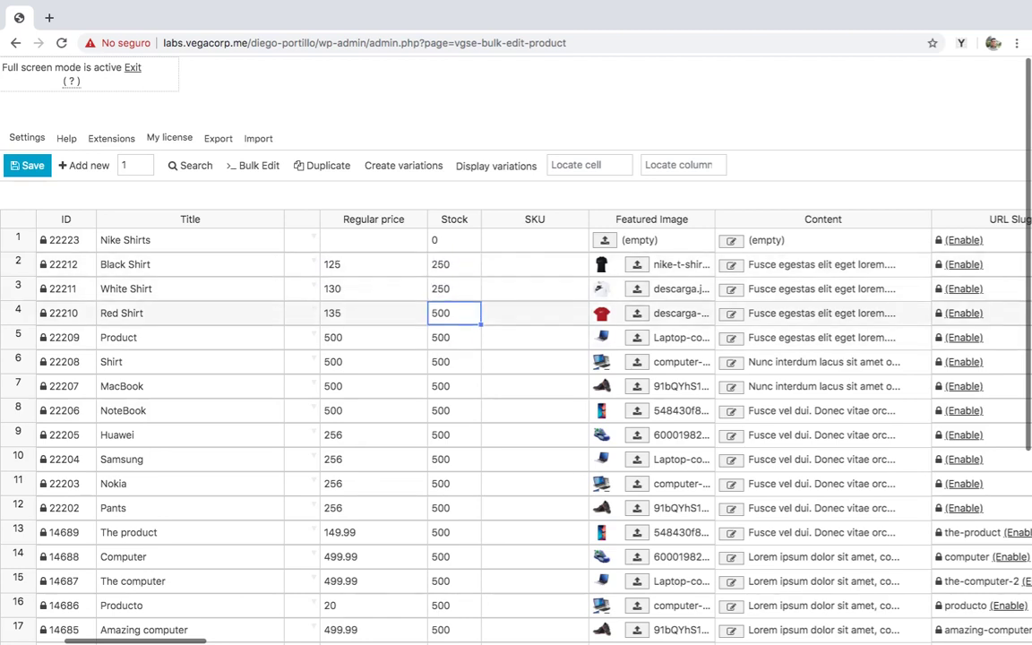
type("250")
key("Tab")
Enter the SKUs SKU1 for Black Shirt, SKU2 for White Shirt and SKU3 for Red Shirt.
left_click(534, 264)
type("SKU1")
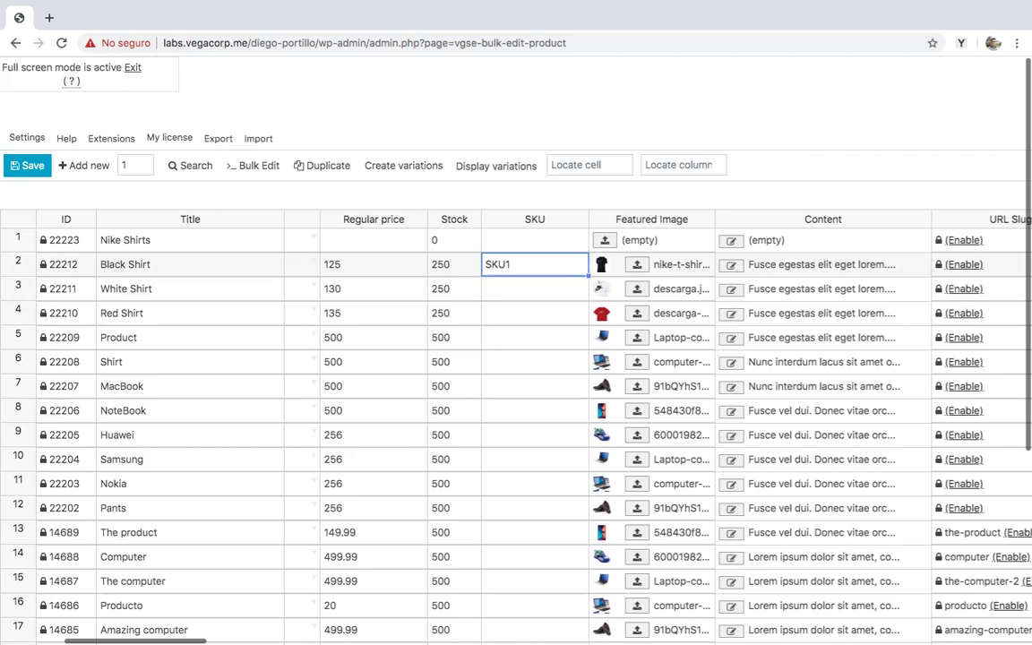
key("Return")
type("SKU2")
key("Return")
type("SKU3")
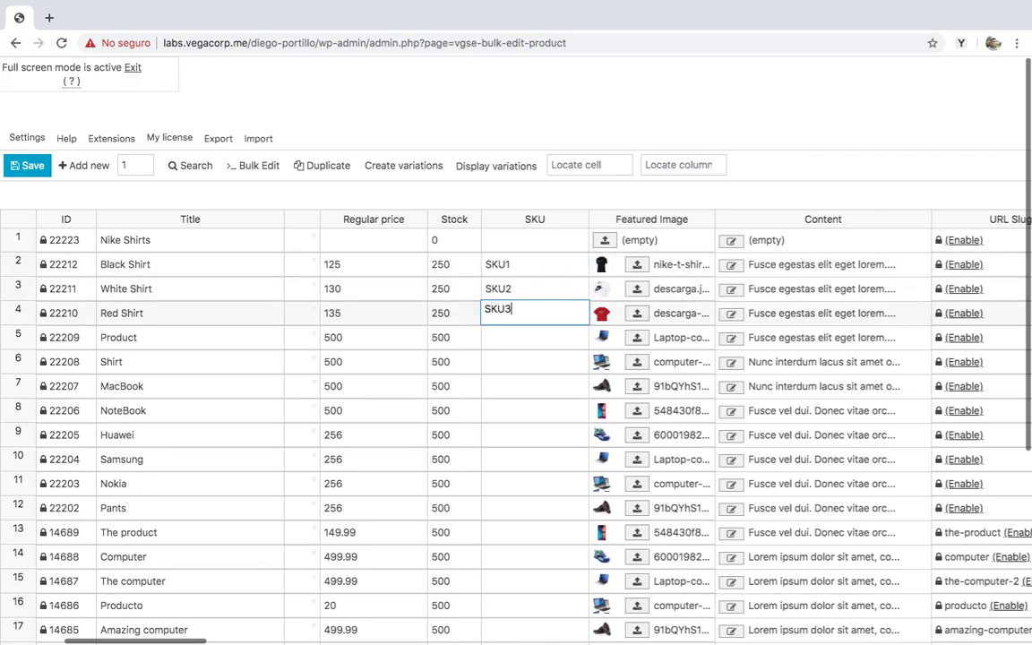
Set the featured image of Red Shirt to the red T-shirt picture descarga-1.jpeg from the media library.
left_click(637, 313)
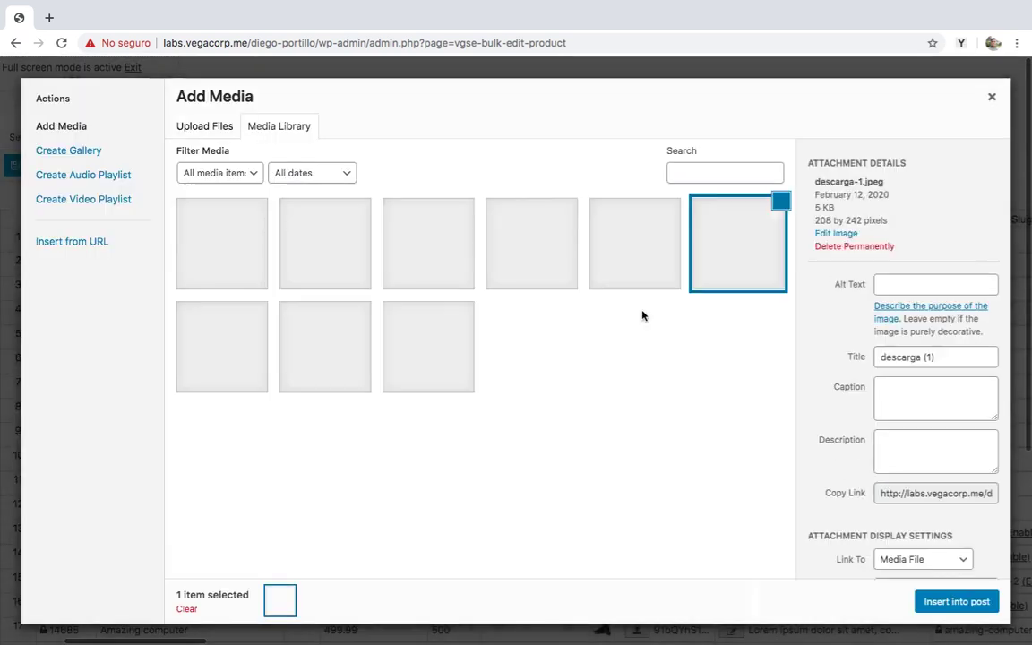
left_click(457, 332)
left_click(738, 242)
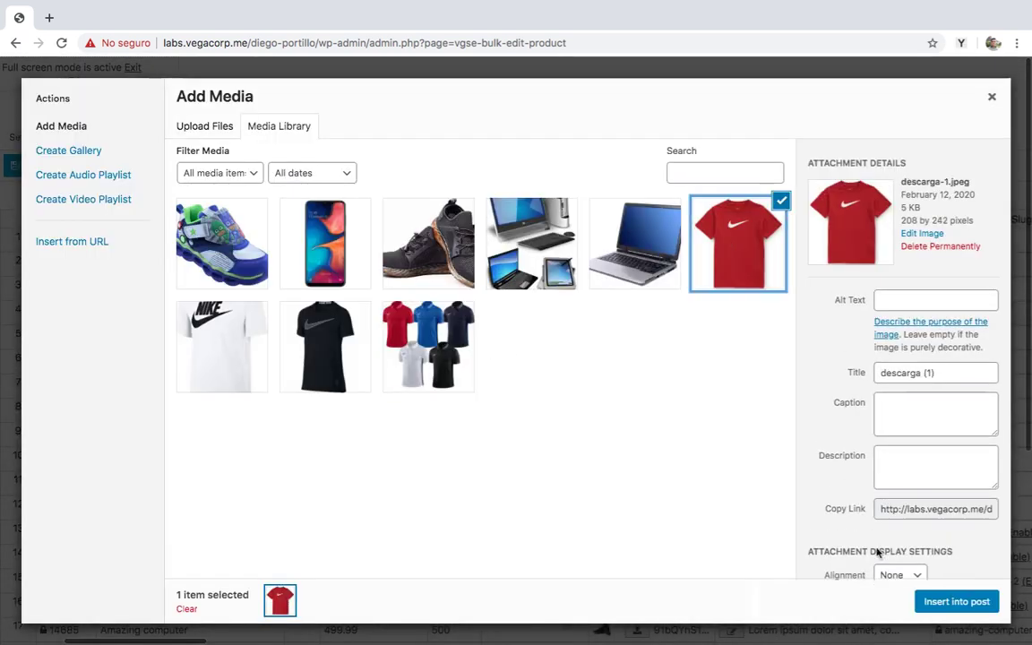
left_click(957, 601)
Set the featured image of Nike Shirts to the picture of five polo shirts and save the spreadsheet.
left_click(605, 233)
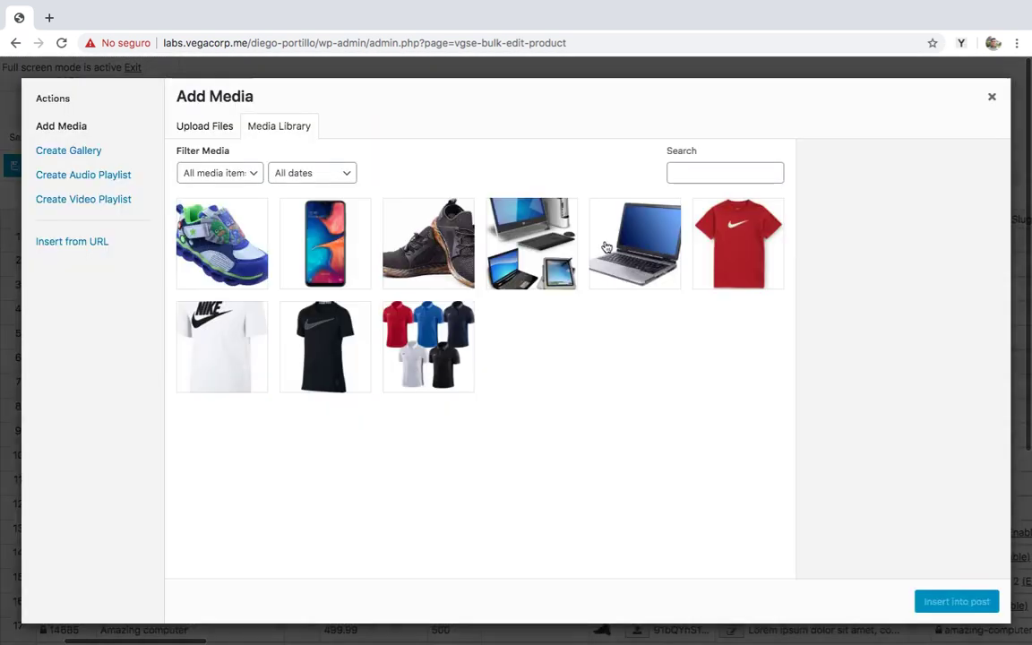
left_click(428, 345)
left_click(941, 602)
left_click(44, 166)
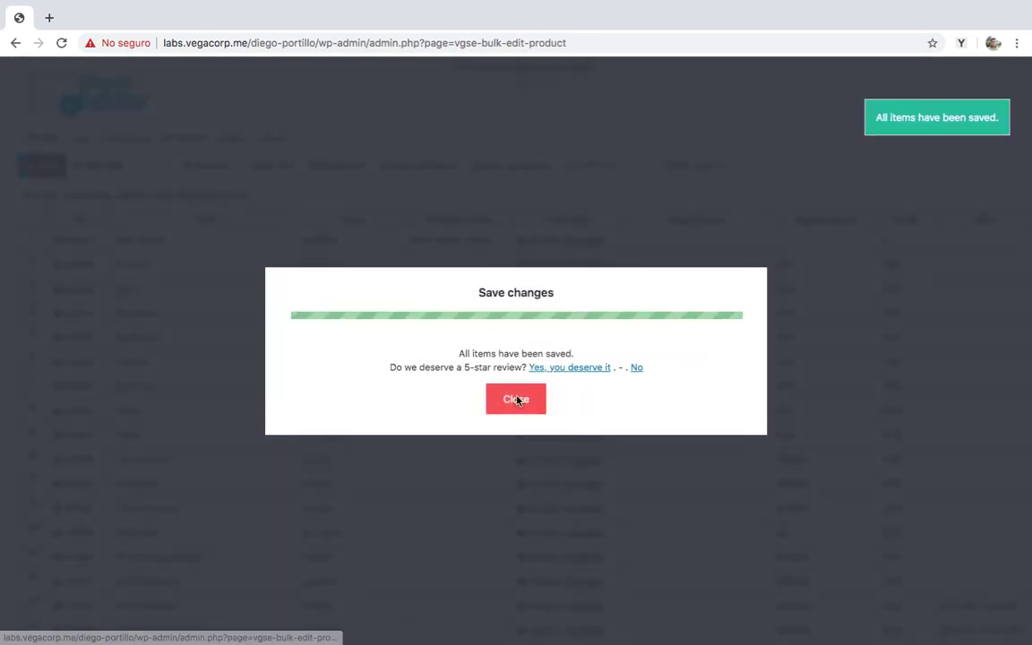
left_click(520, 398)
Display product variations in the spreadsheet and check the three variation rows under Nike Shirts.
left_click(493, 167)
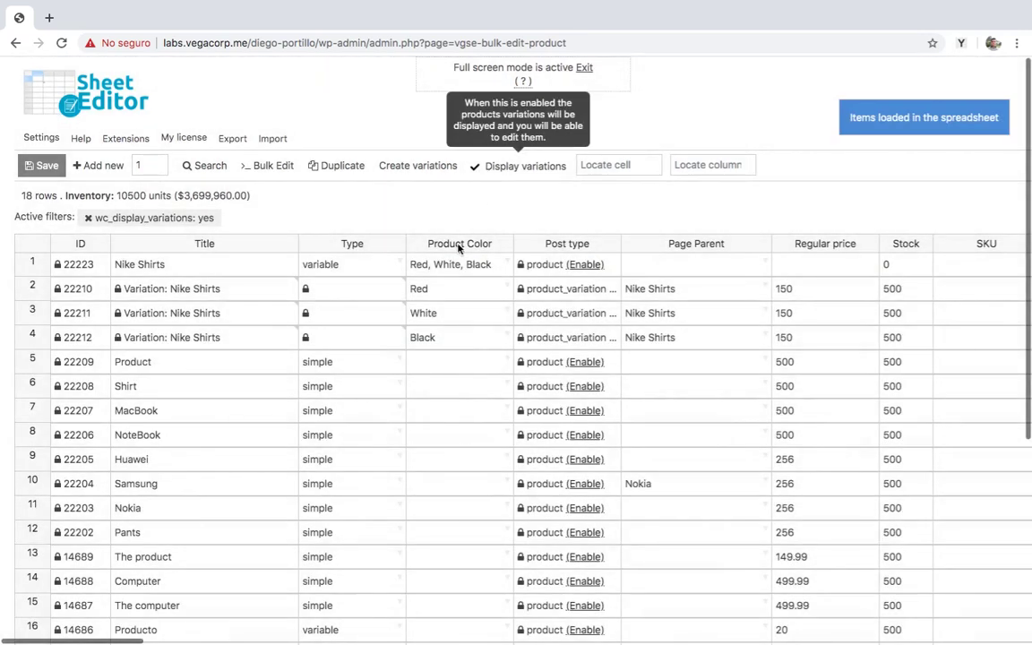
left_click(266, 289)
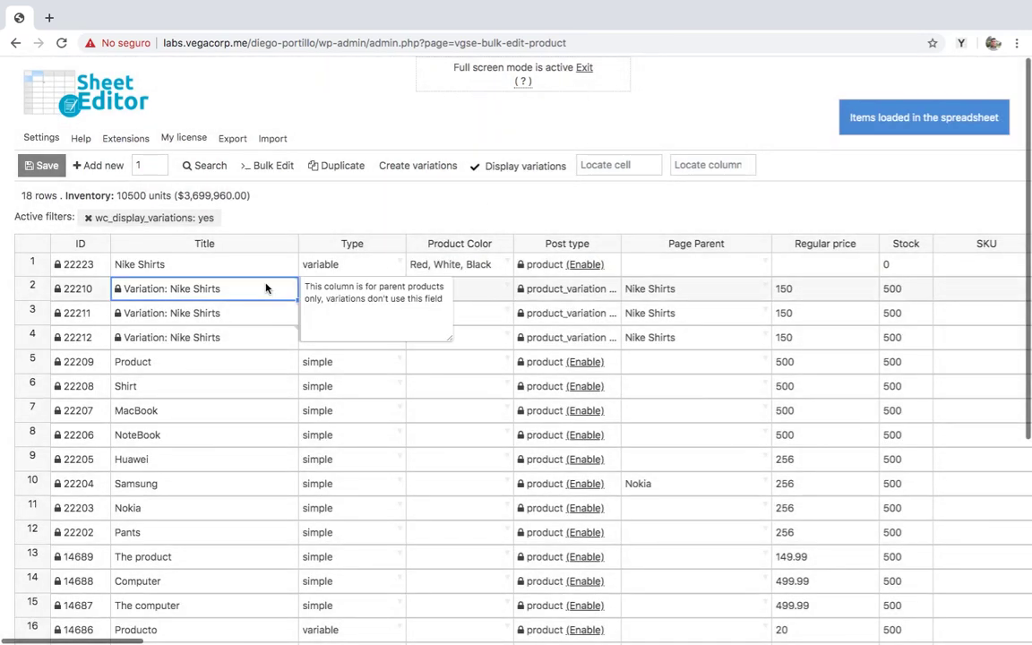
left_click(260, 312)
left_click(259, 337)
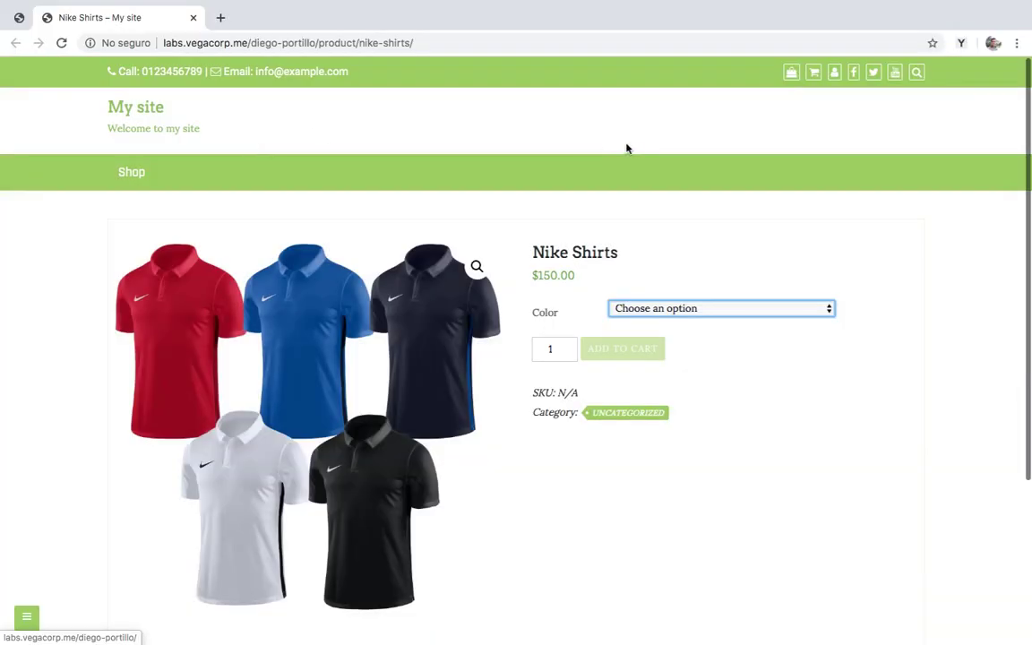
On the Nike Shirts store page, choose the colors Black, Red and White in turn to check each variation.
left_click(687, 309)
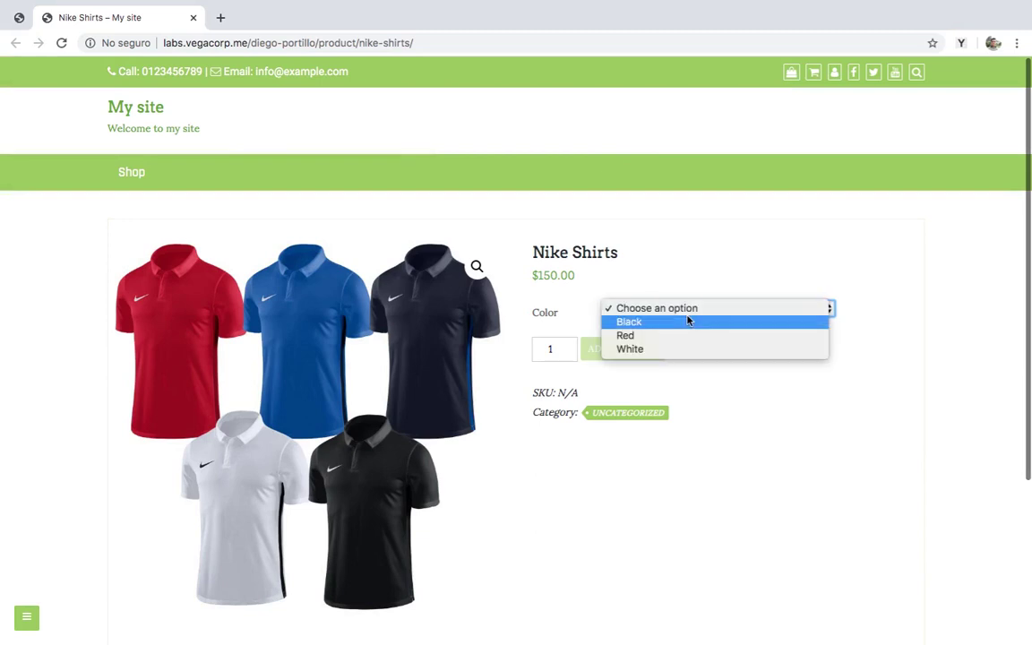
left_click(688, 320)
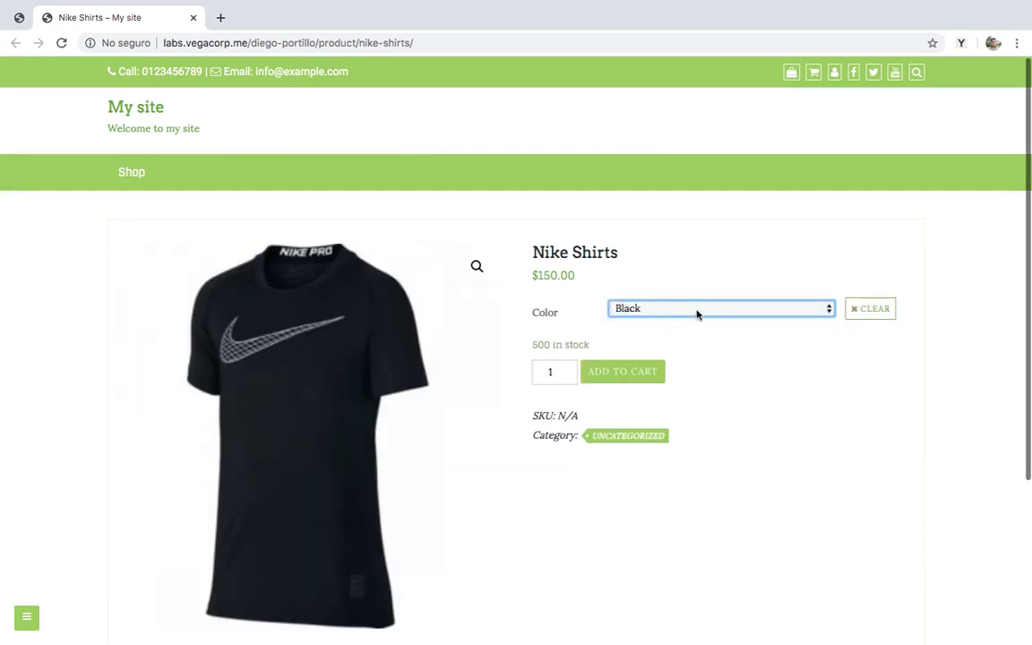
left_click(697, 313)
left_click(698, 324)
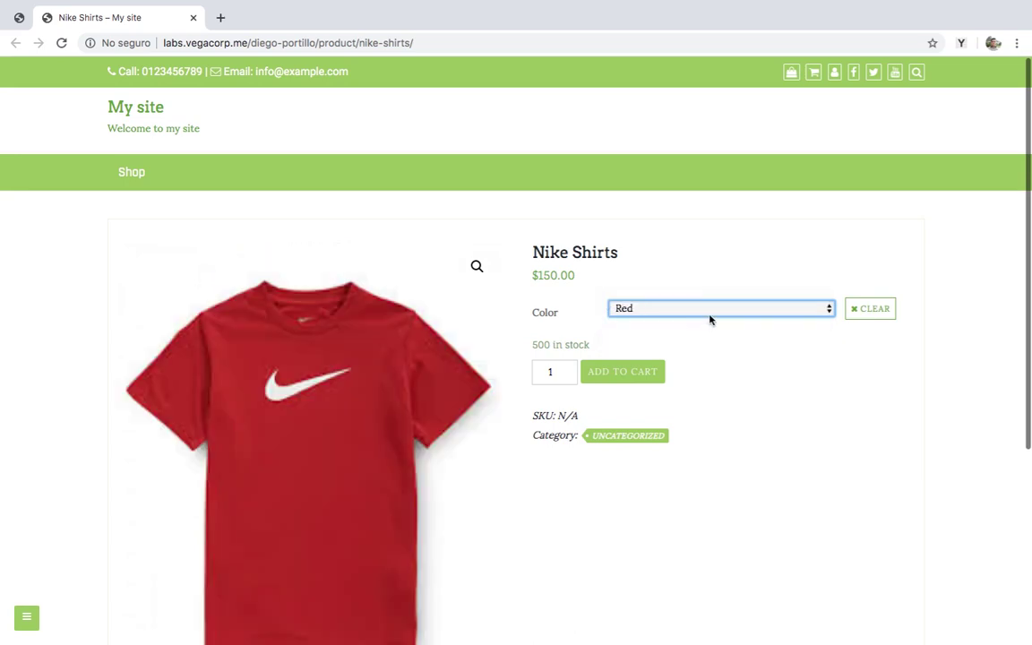
left_click(710, 312)
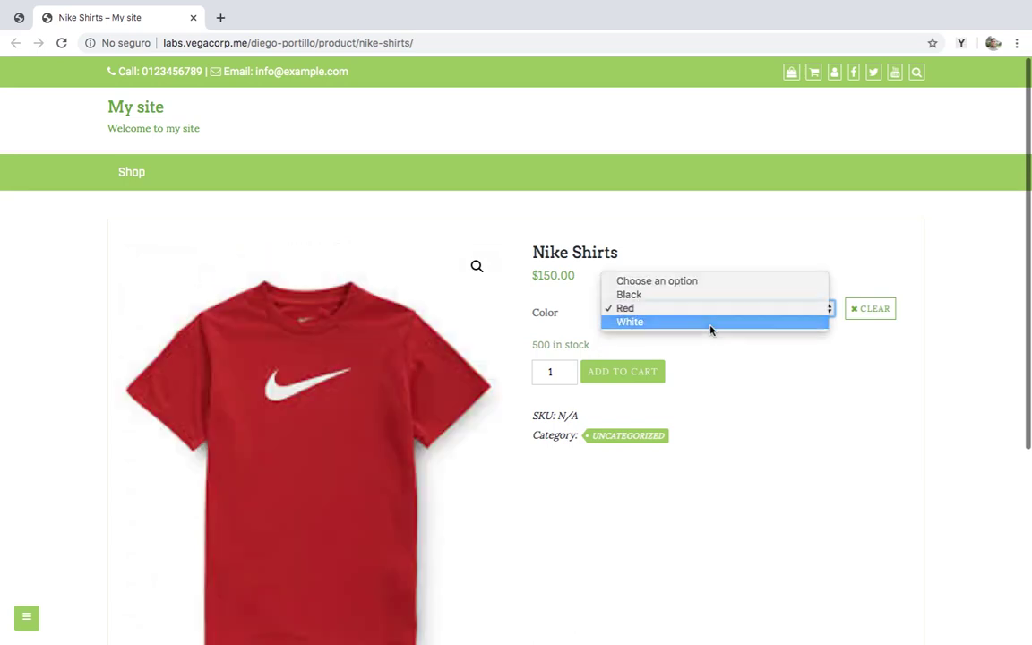
left_click(713, 325)
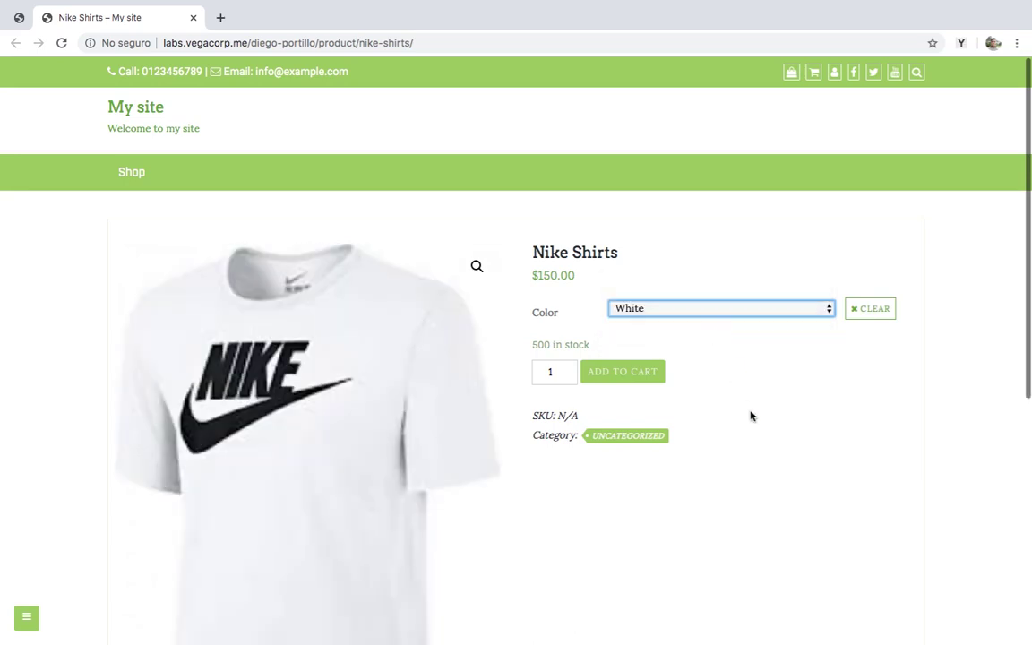